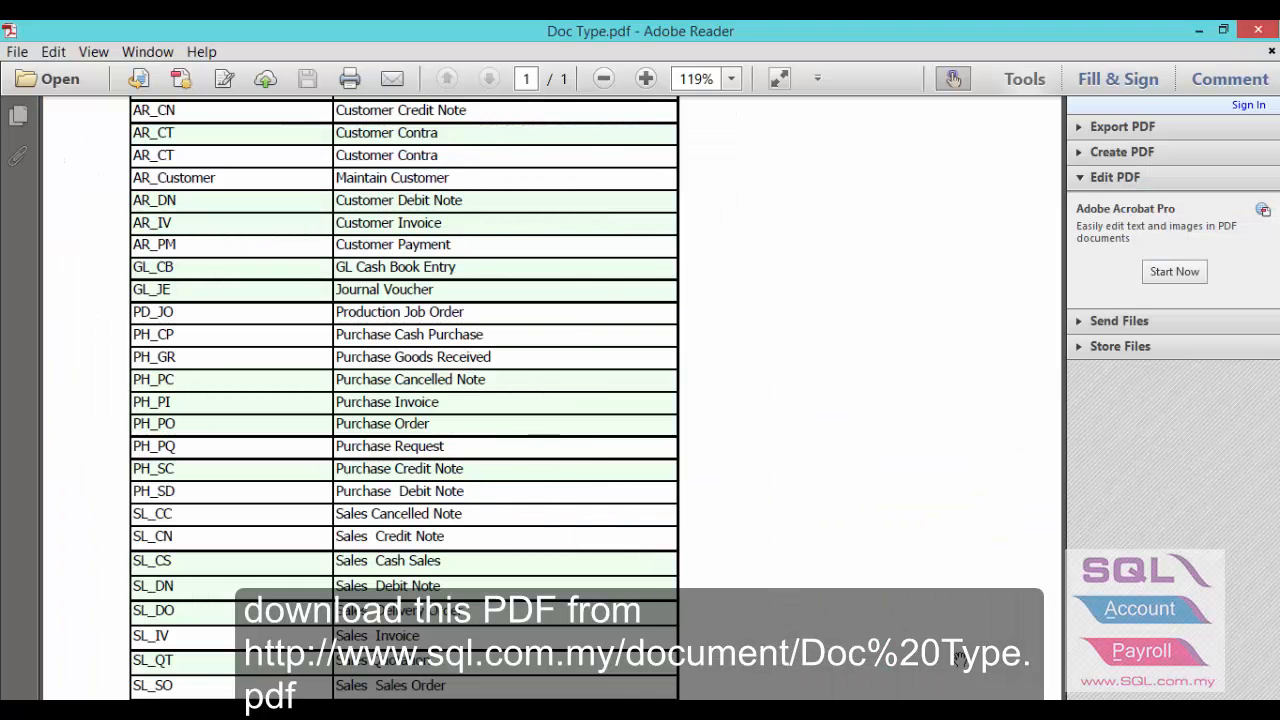
Review the document type codes and their descriptions in the Doc Type table.
scroll(833, 452, up, 3)
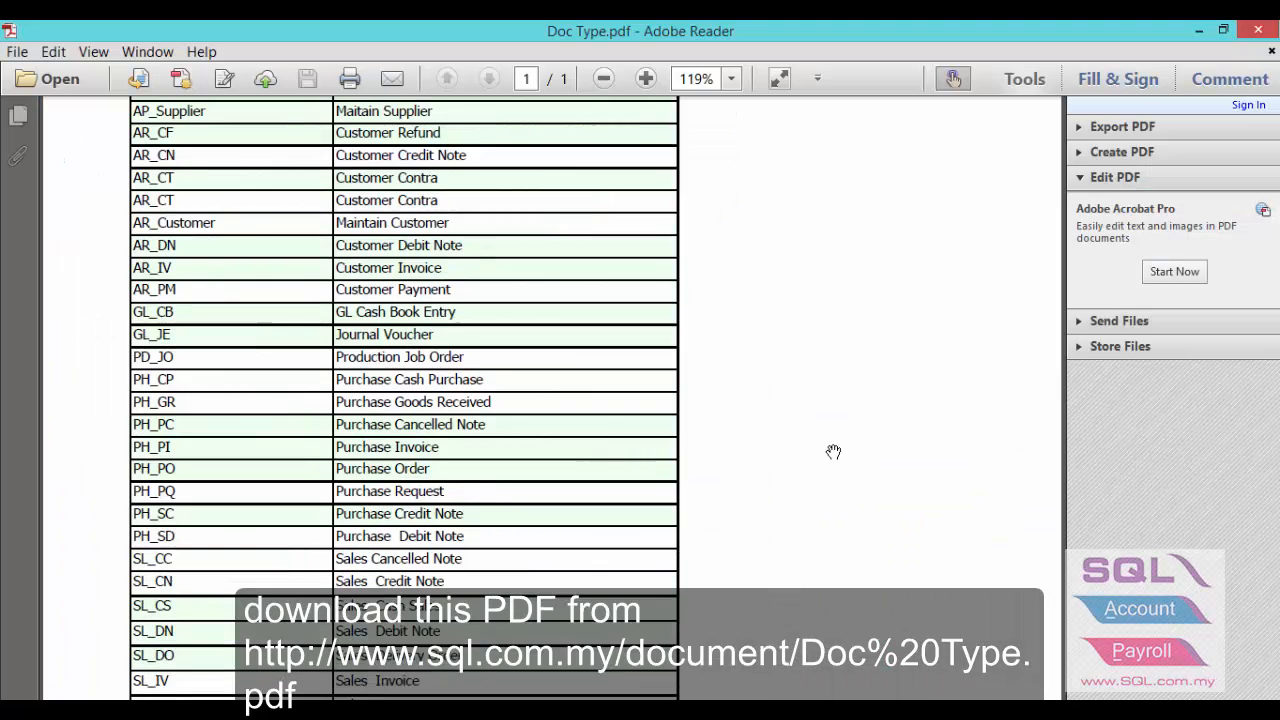
scroll(833, 452, up, 2)
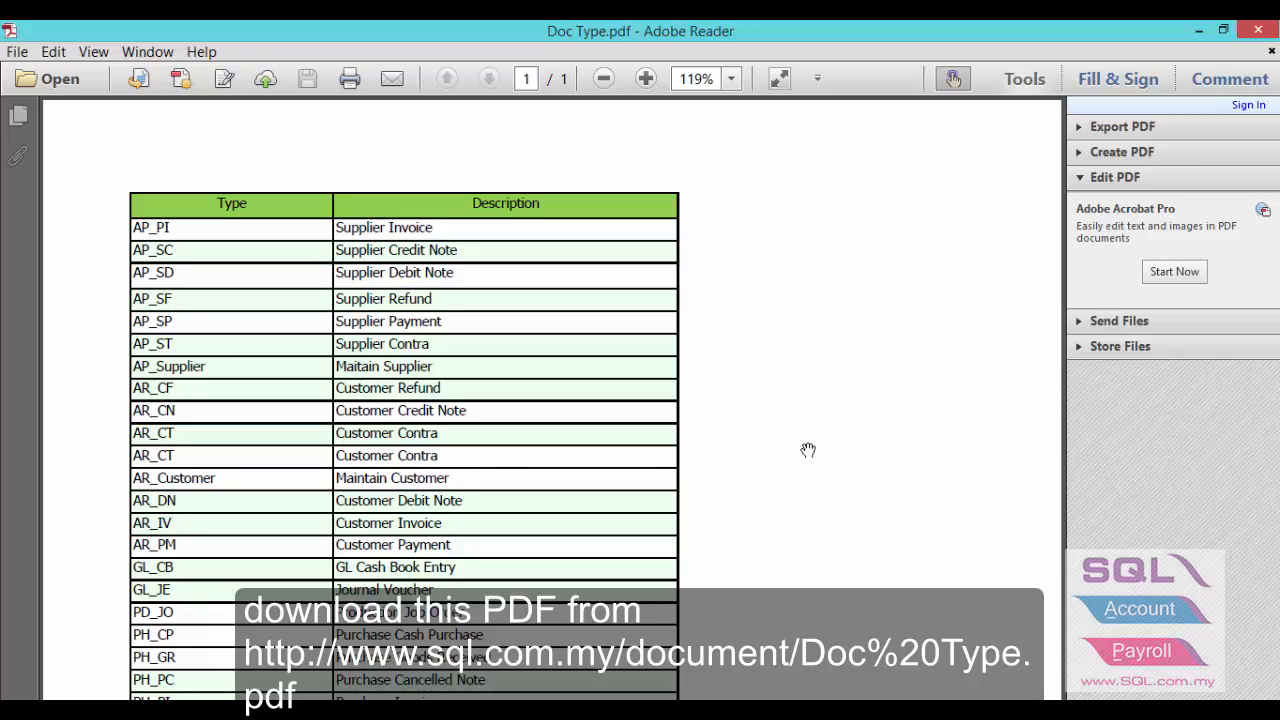
scroll(408, 494, down, 2)
scroll(408, 493, down, 5)
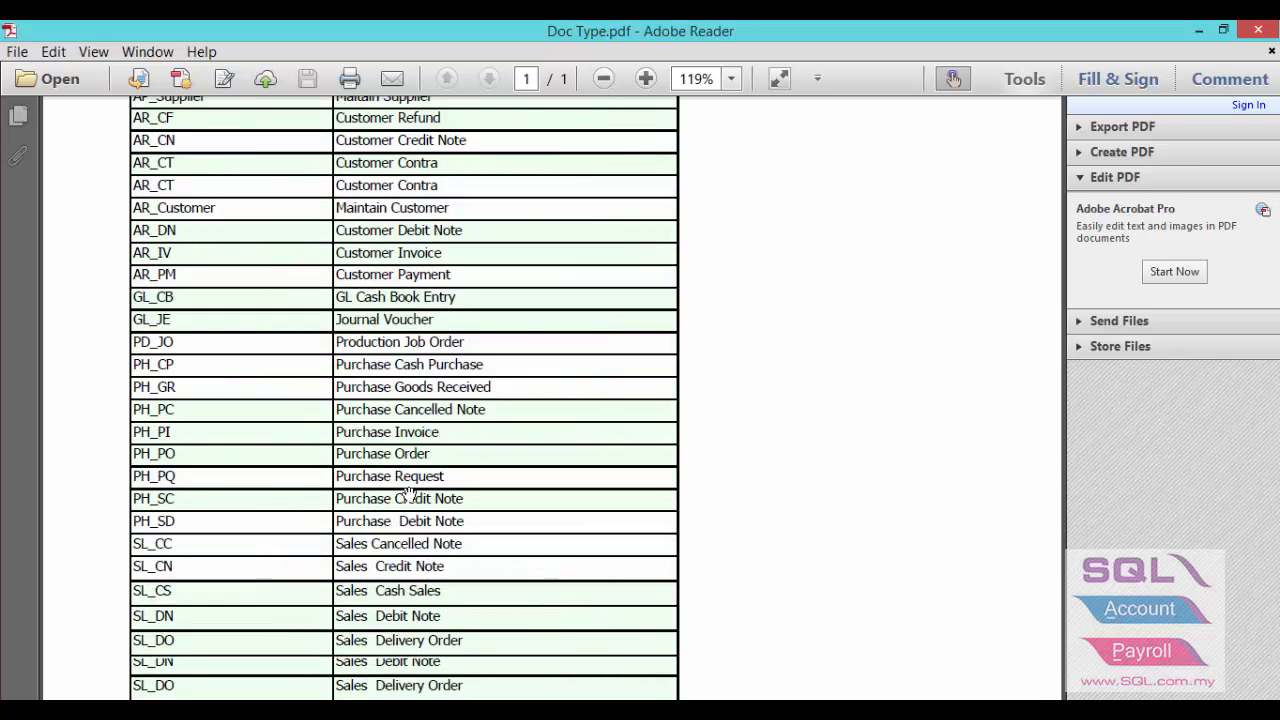
scroll(229, 597, down, 2)
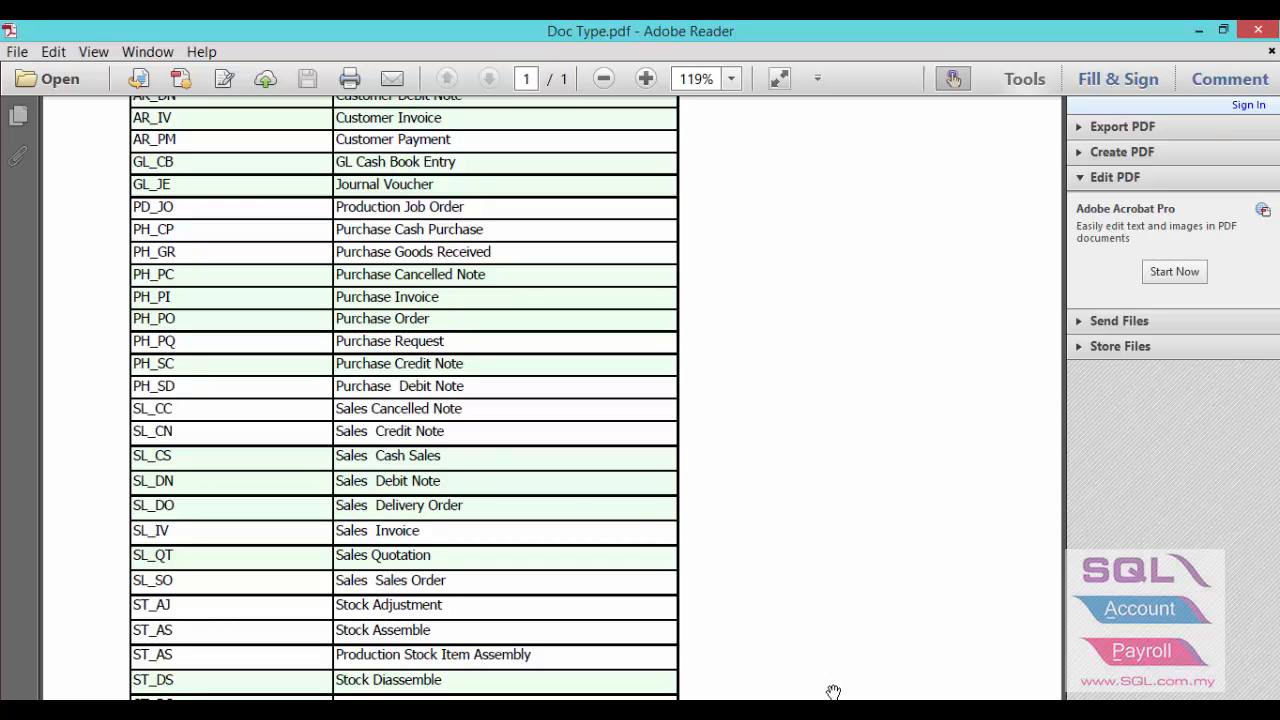
Switch to SQL Financial Accounting and open the SQL Control Center.
mouse_move(835, 710)
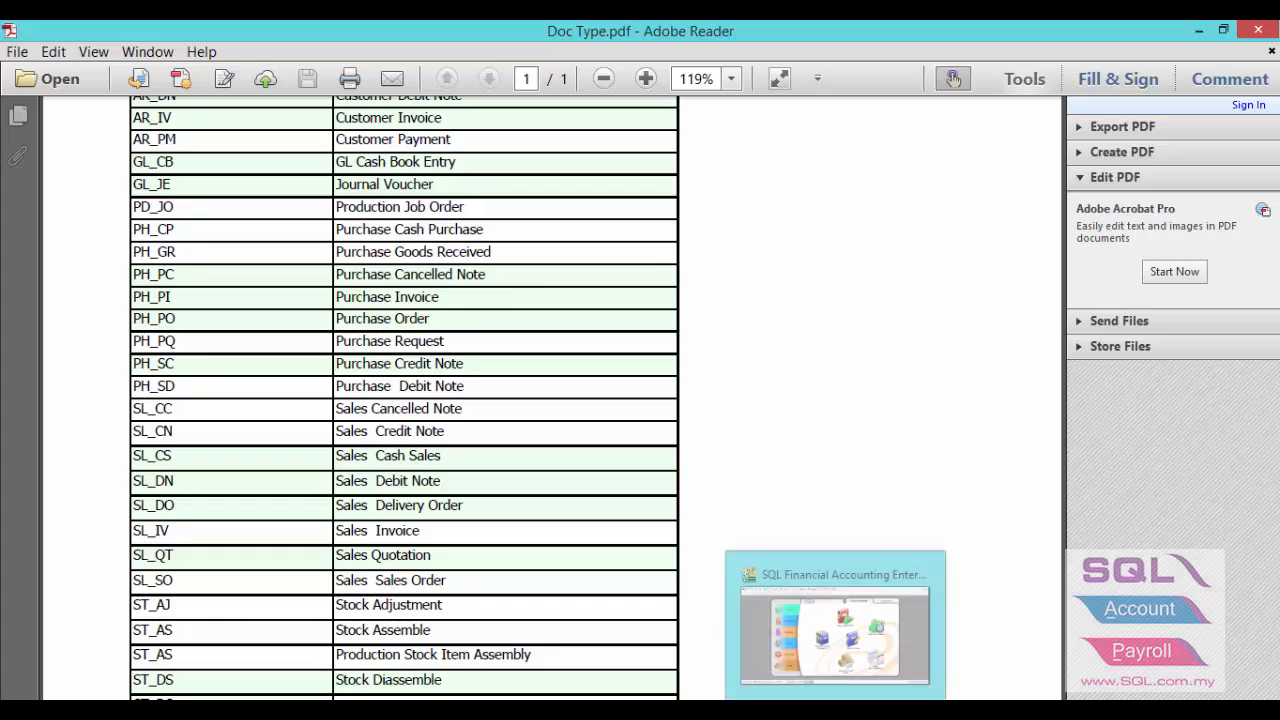
click(809, 571)
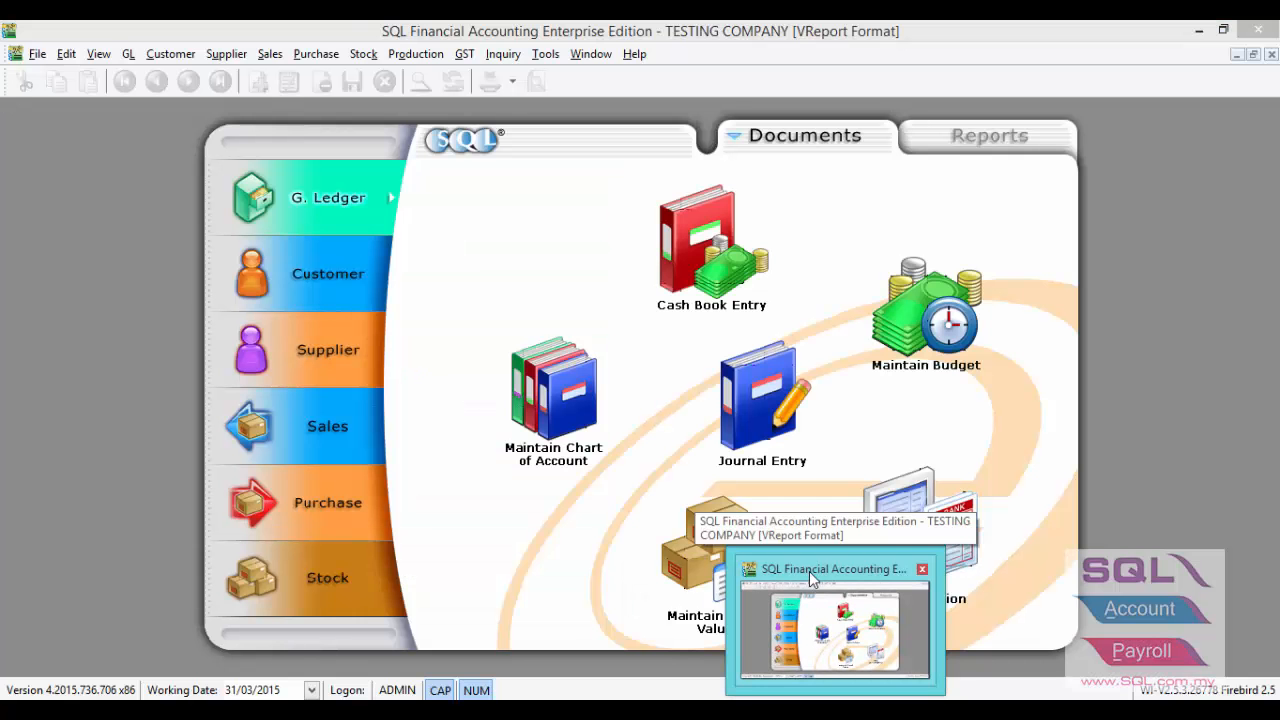
click(557, 56)
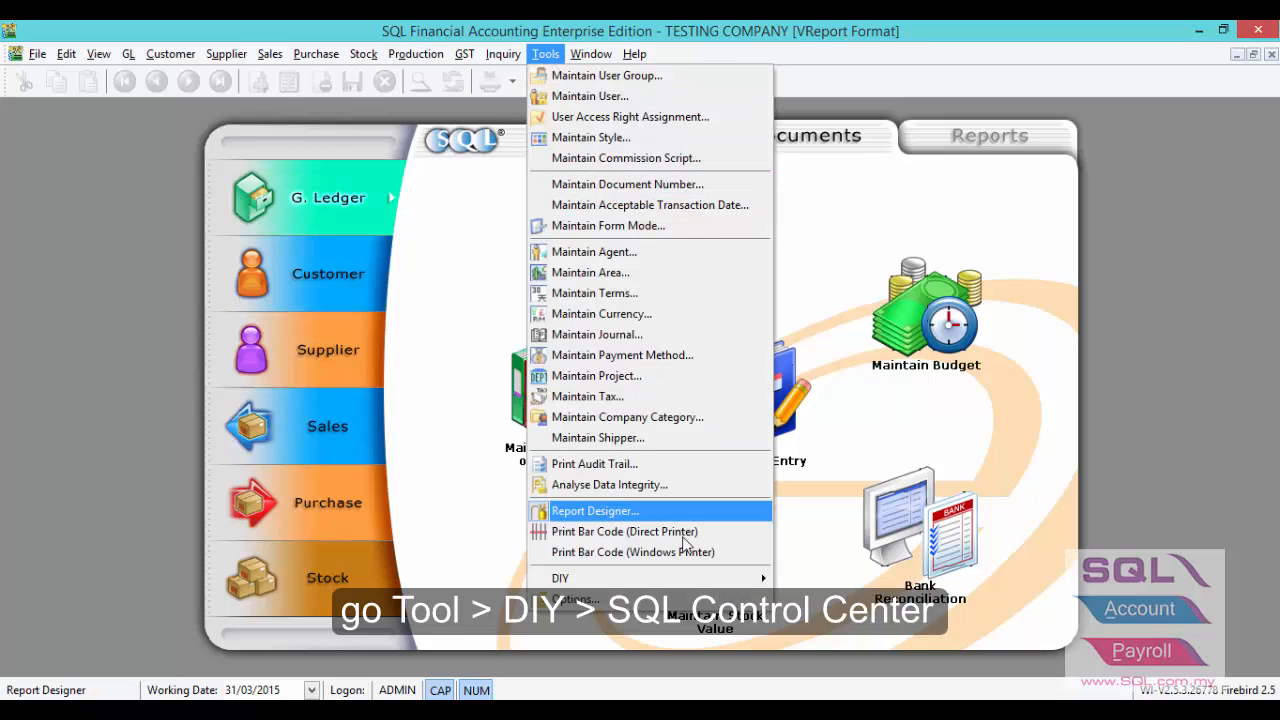
mouse_move(680, 578)
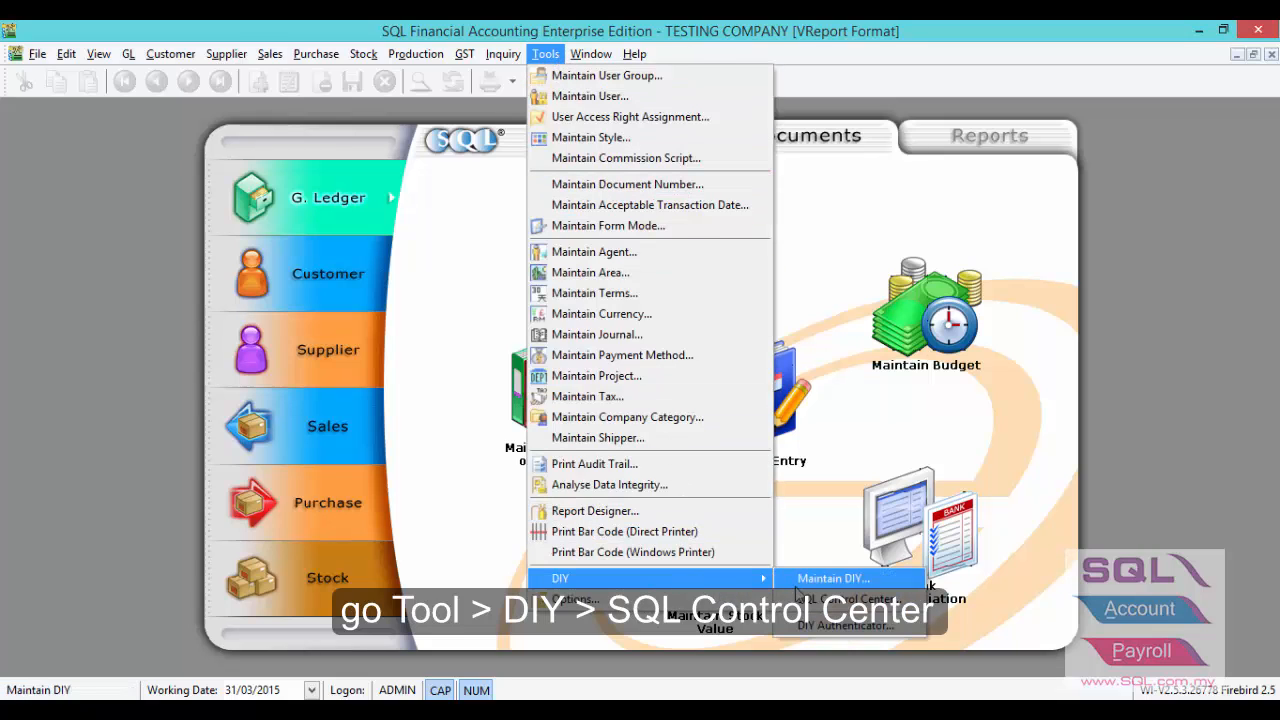
click(847, 599)
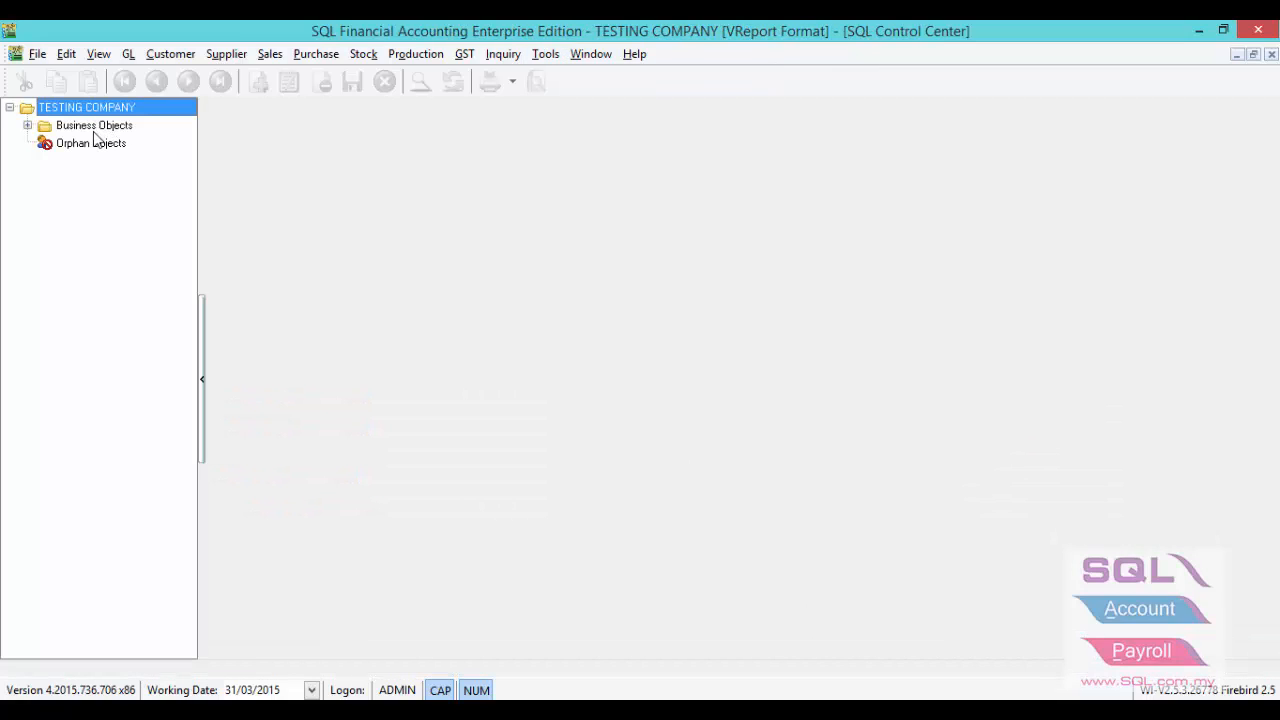
Expand Business Objects, its Sales folder and the Sales Invoice object in the company tree.
double_click(93, 129)
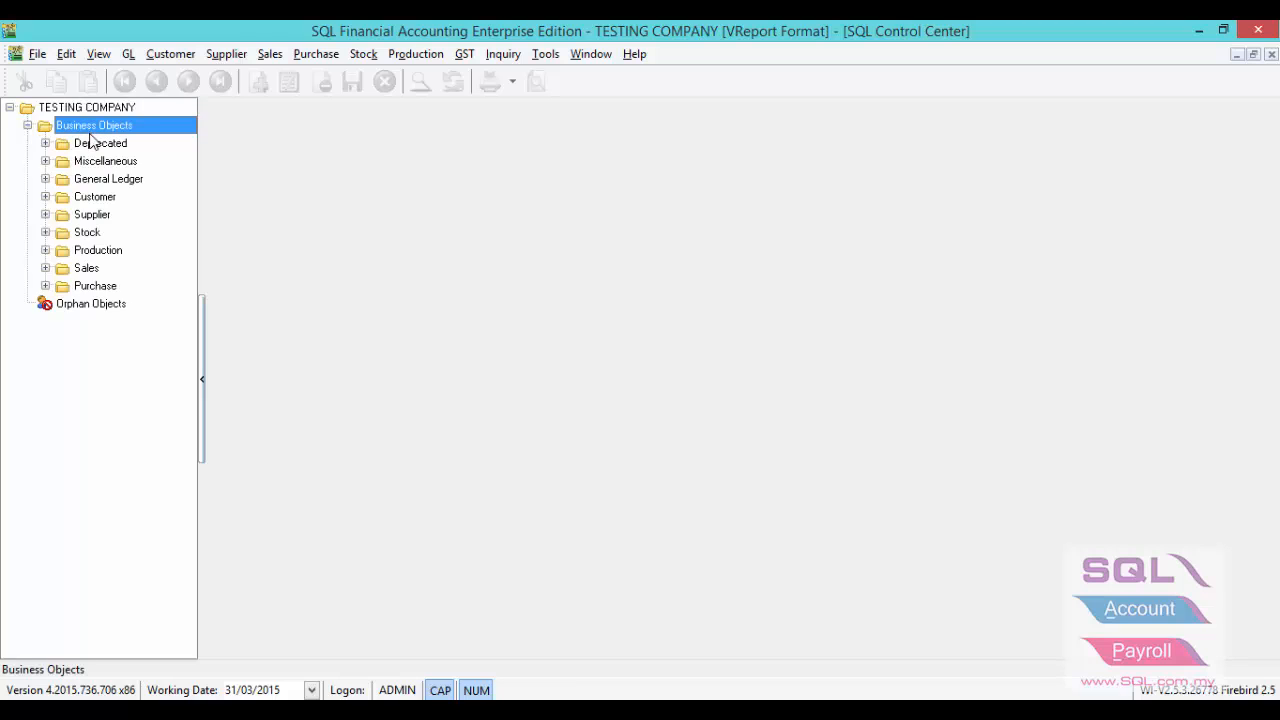
click(86, 269)
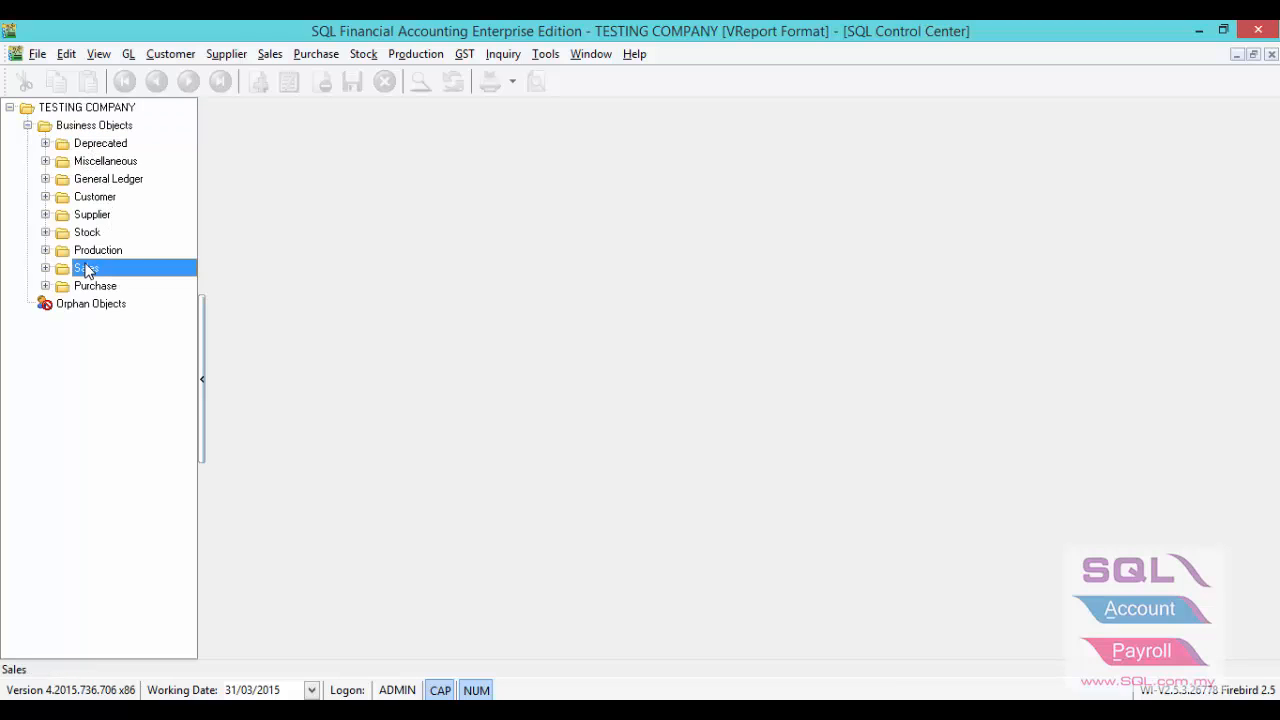
double_click(86, 269)
double_click(102, 340)
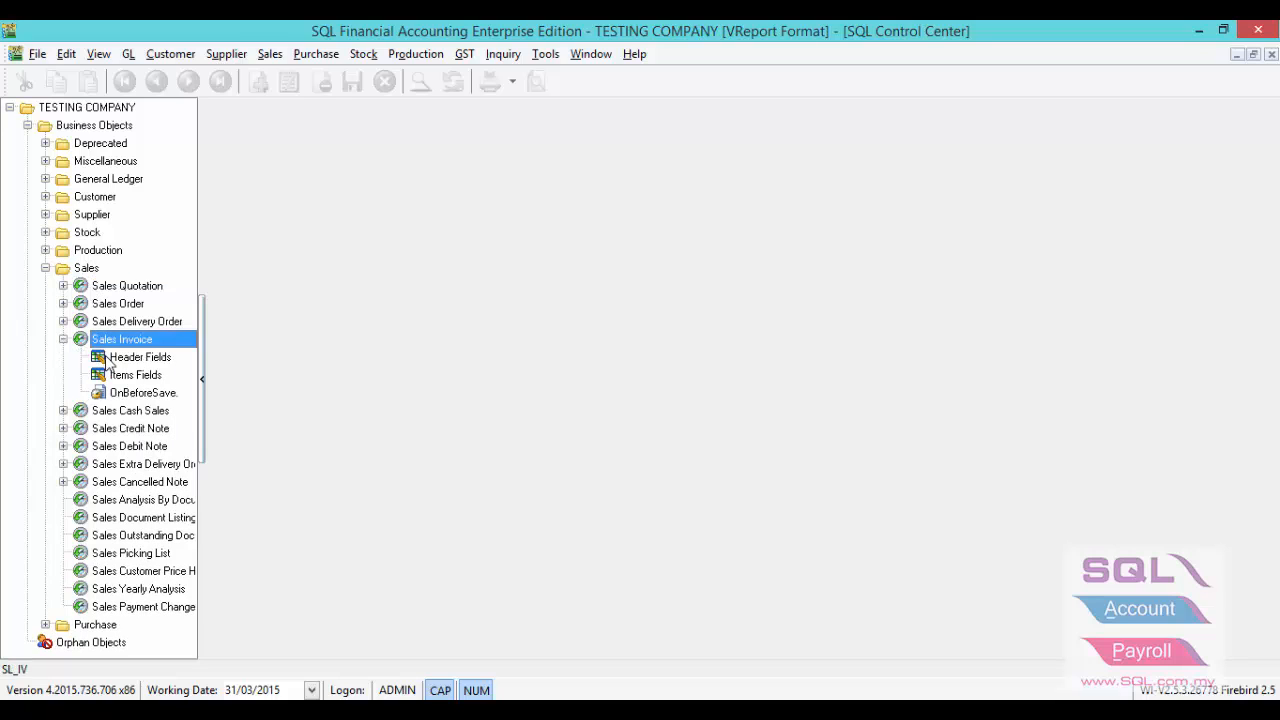
Load SLIV_HeaderField from the Shipping Script folder into the Sales Invoice header fields and save them.
click(110, 362)
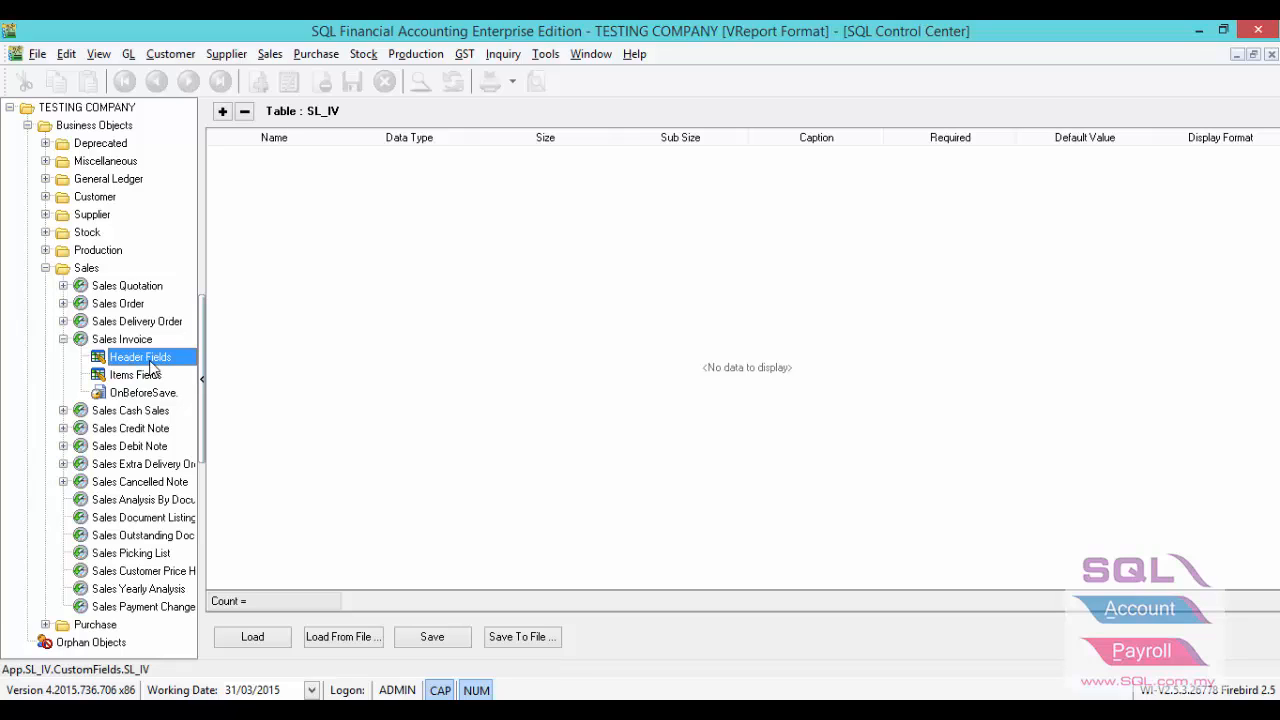
click(340, 637)
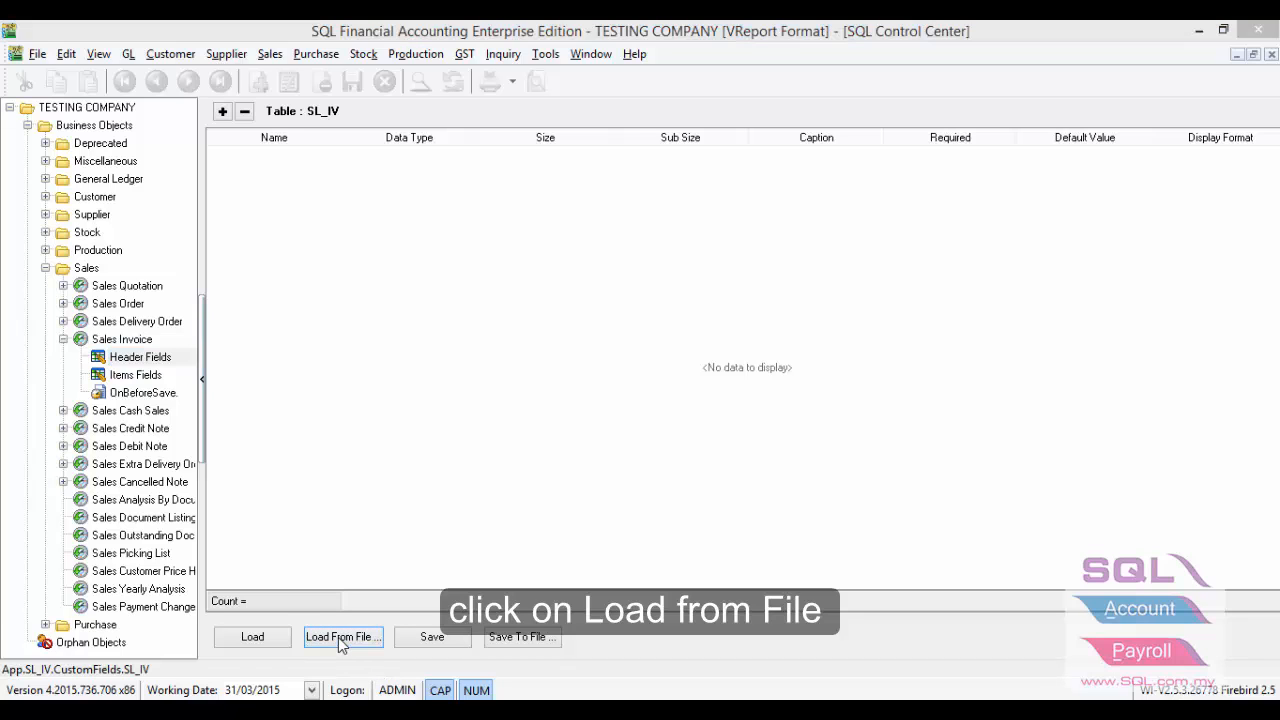
scroll(240, 290, down, 10)
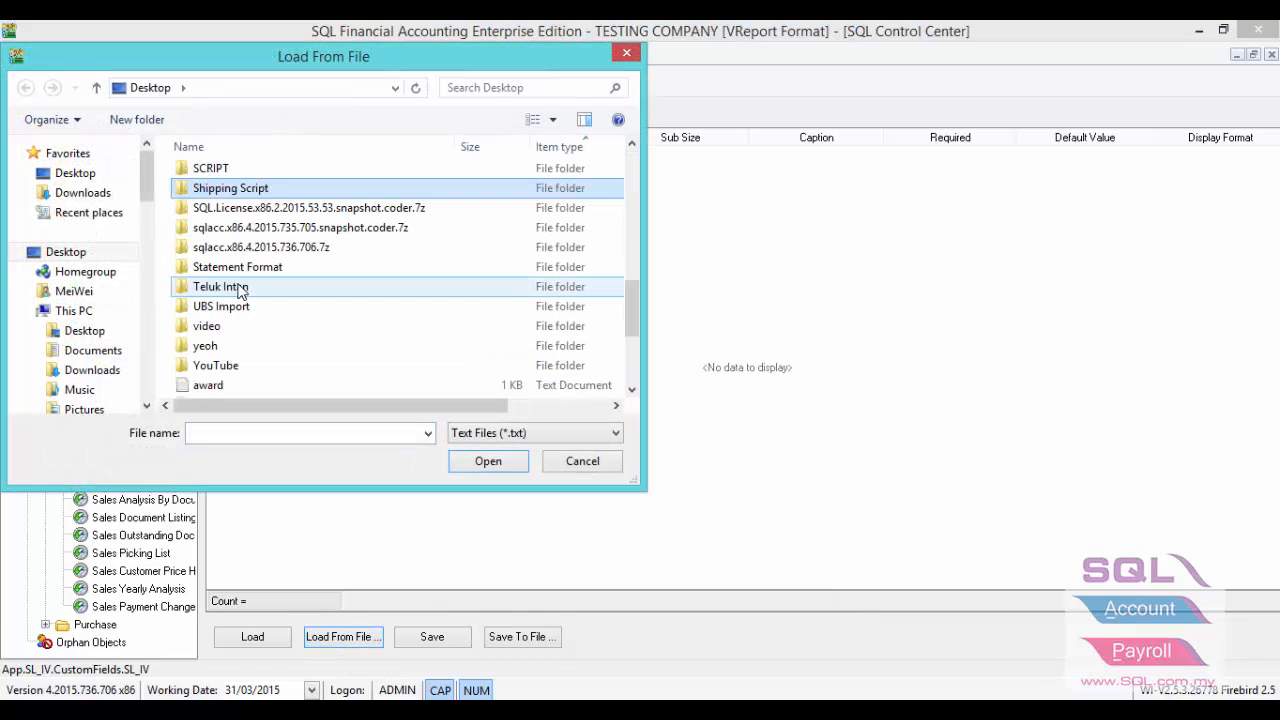
double_click(224, 190)
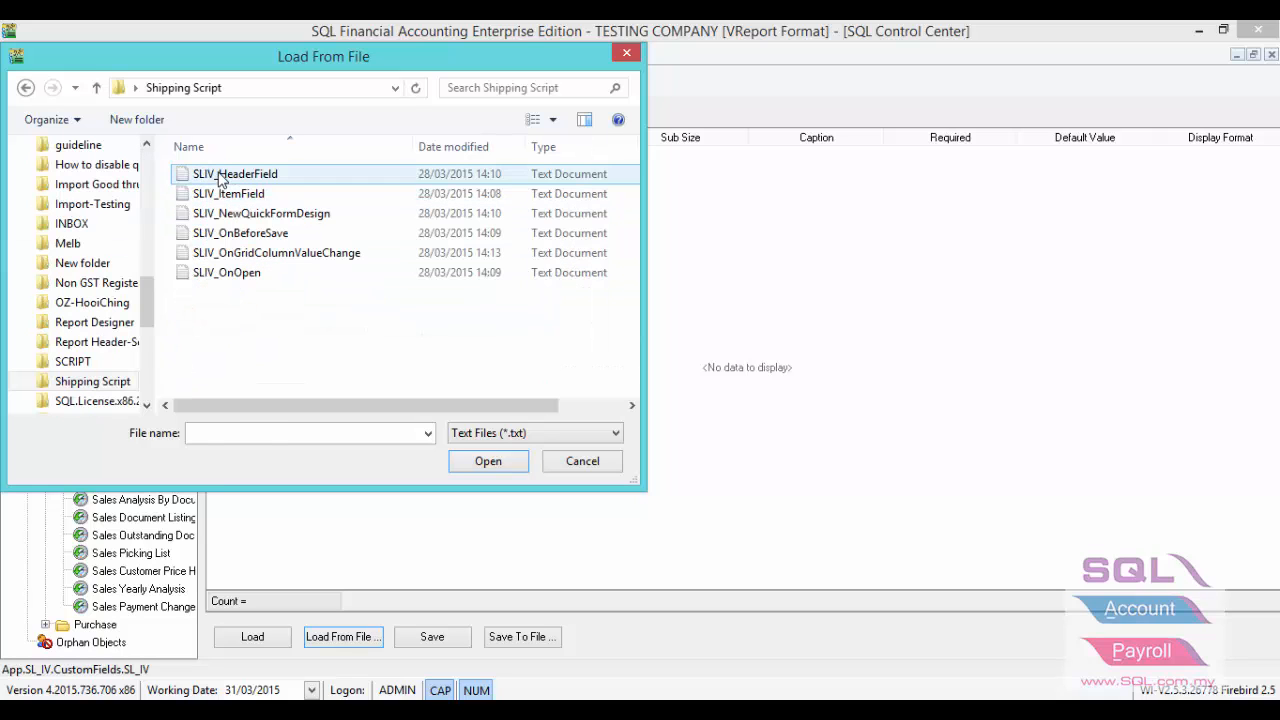
click(222, 176)
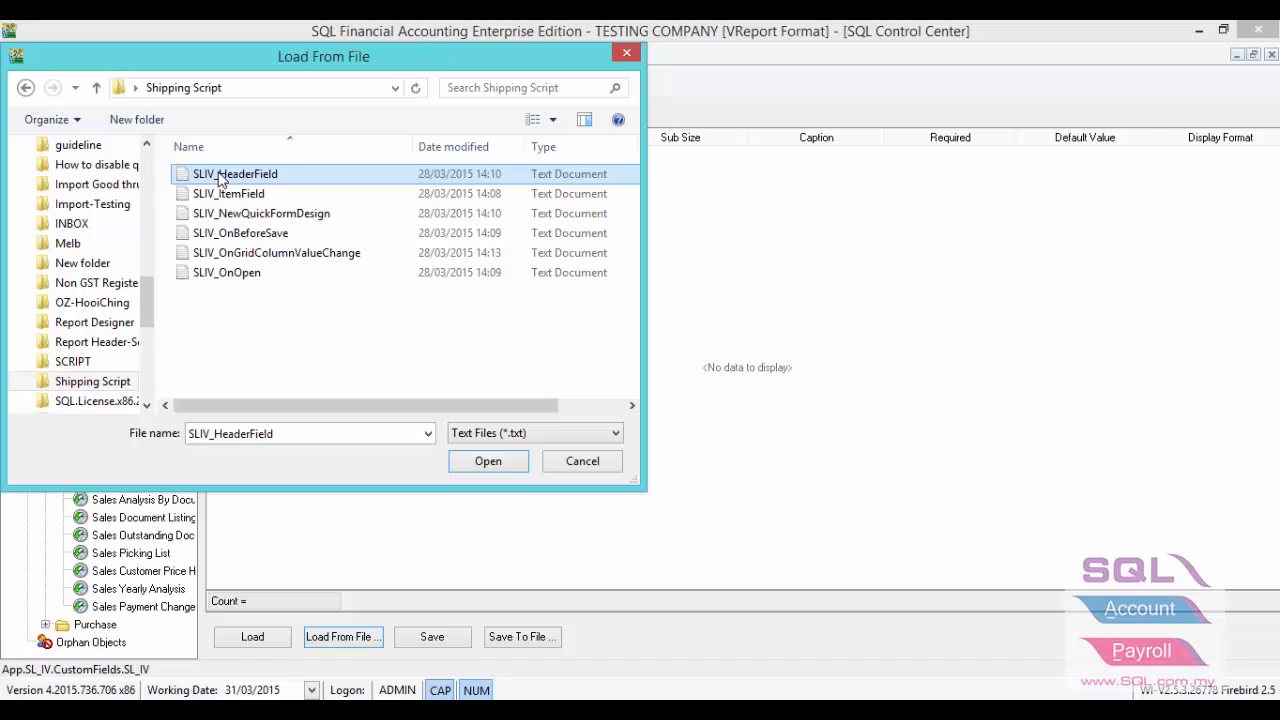
double_click(222, 176)
click(438, 638)
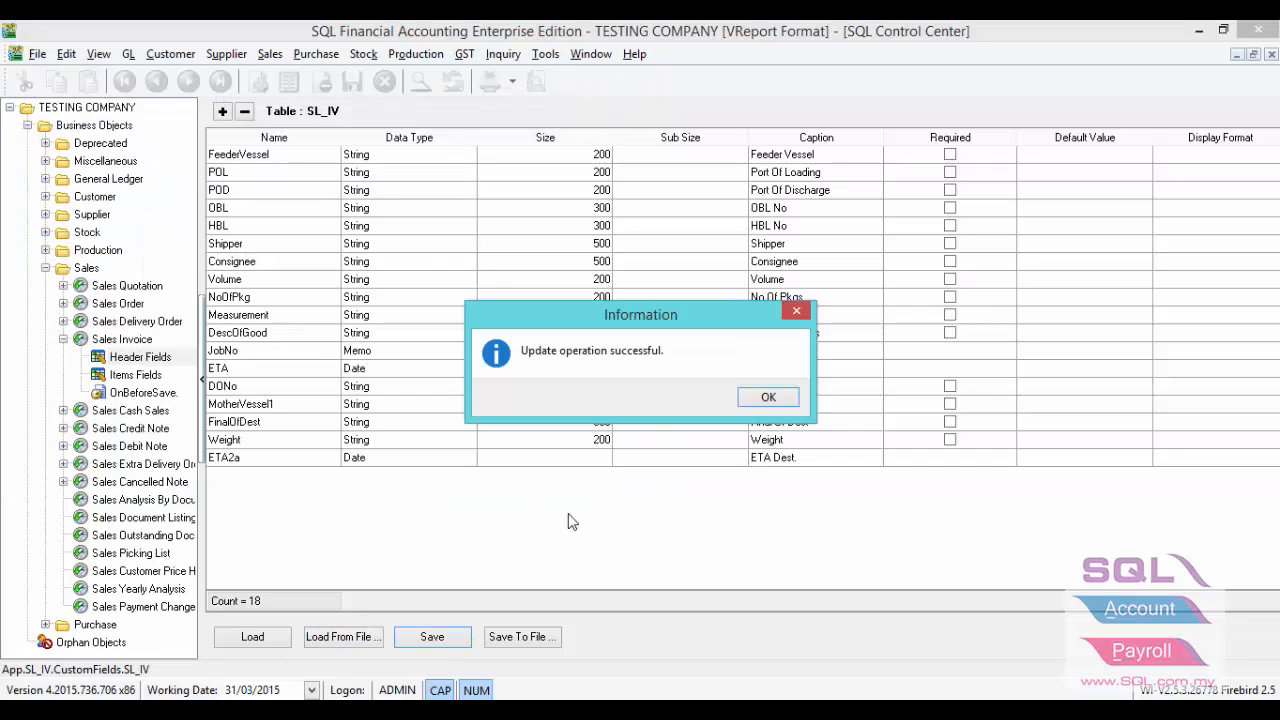
click(756, 404)
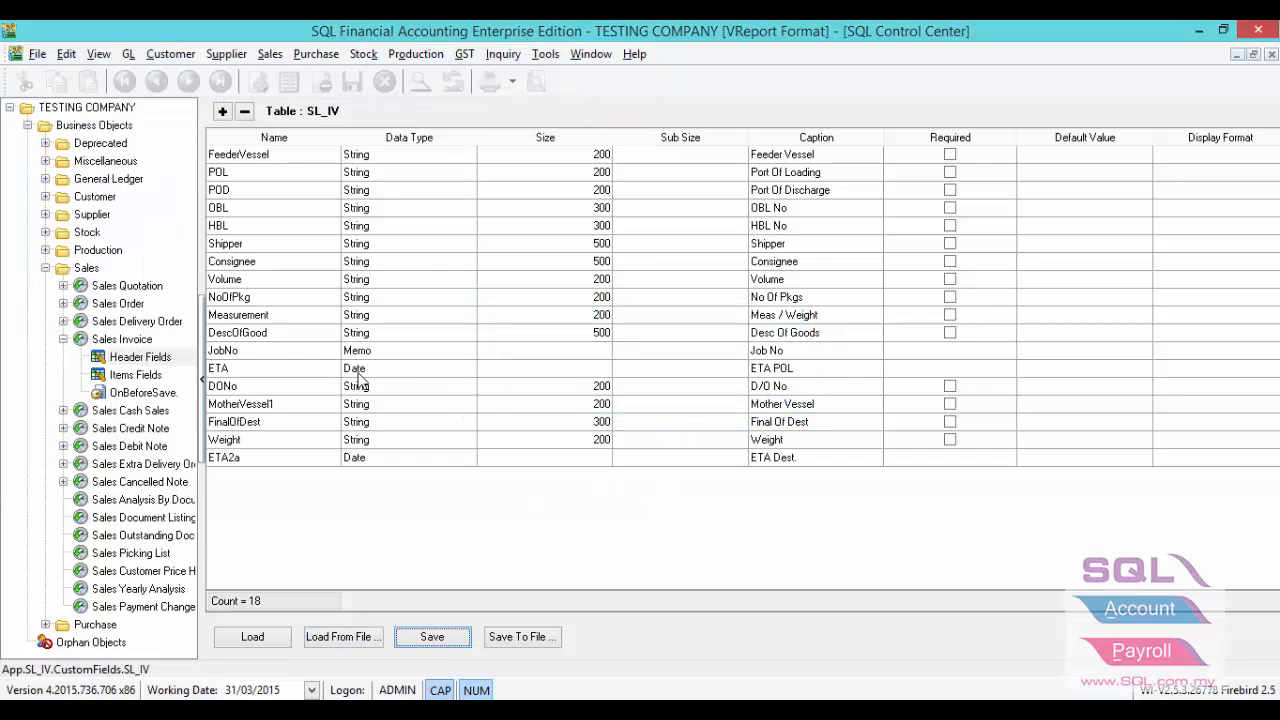
Load the SLIV_ItemField file into the Sales Invoice items fields and save them.
click(152, 376)
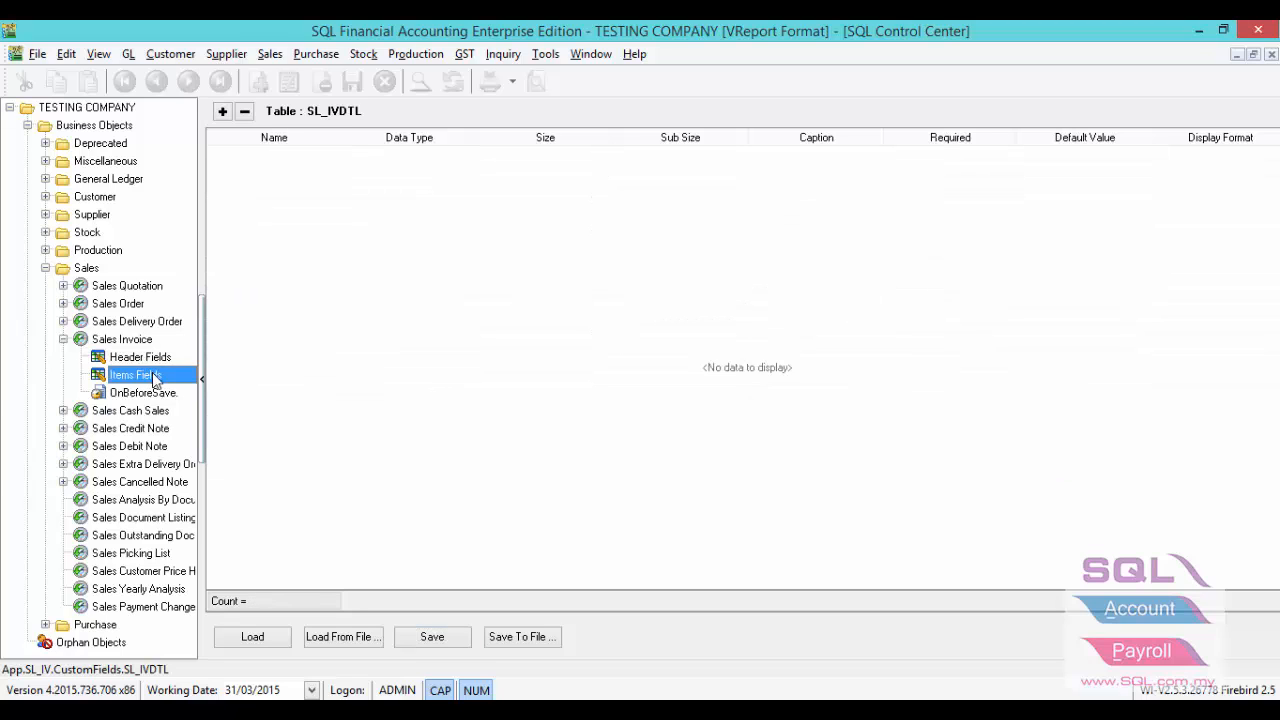
click(315, 640)
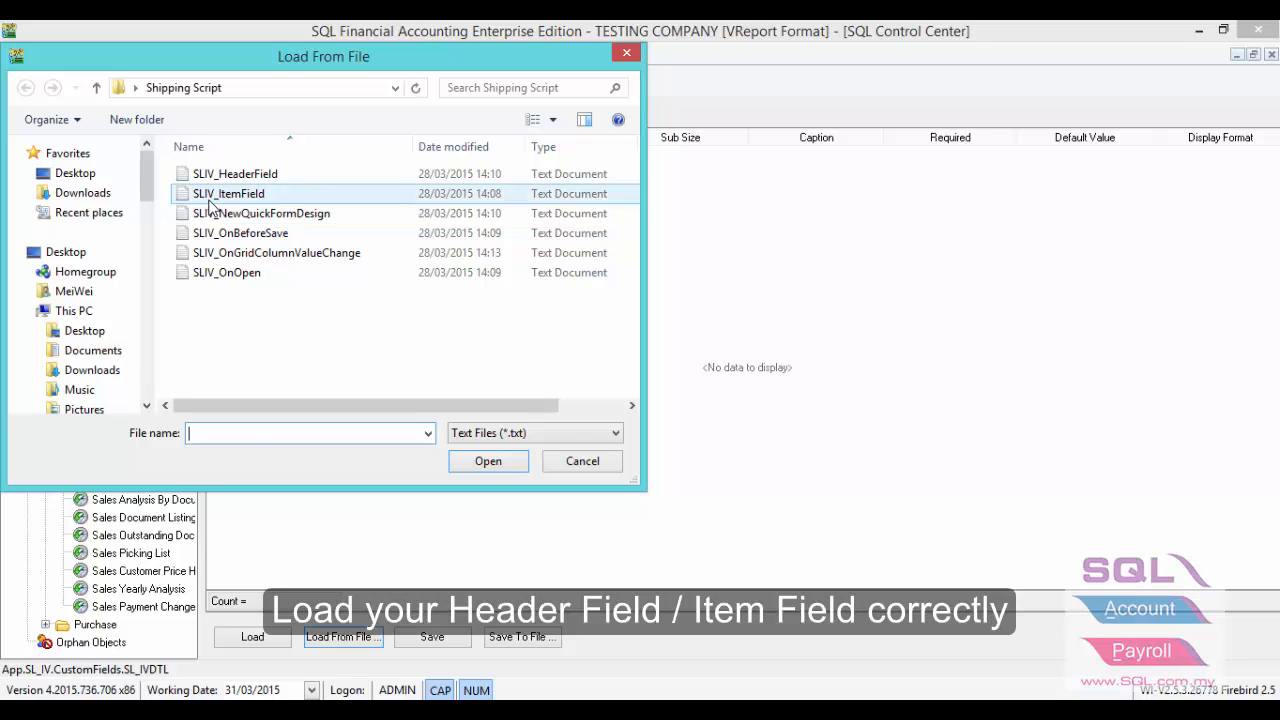
double_click(210, 196)
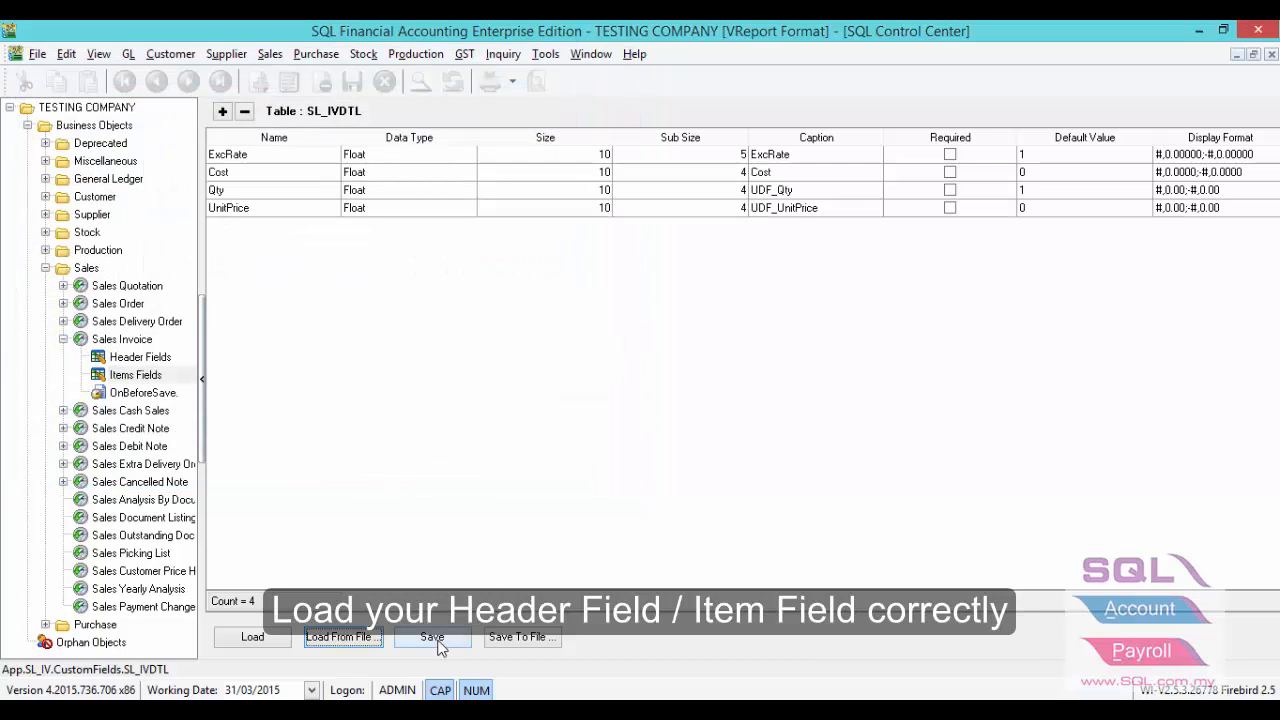
click(436, 642)
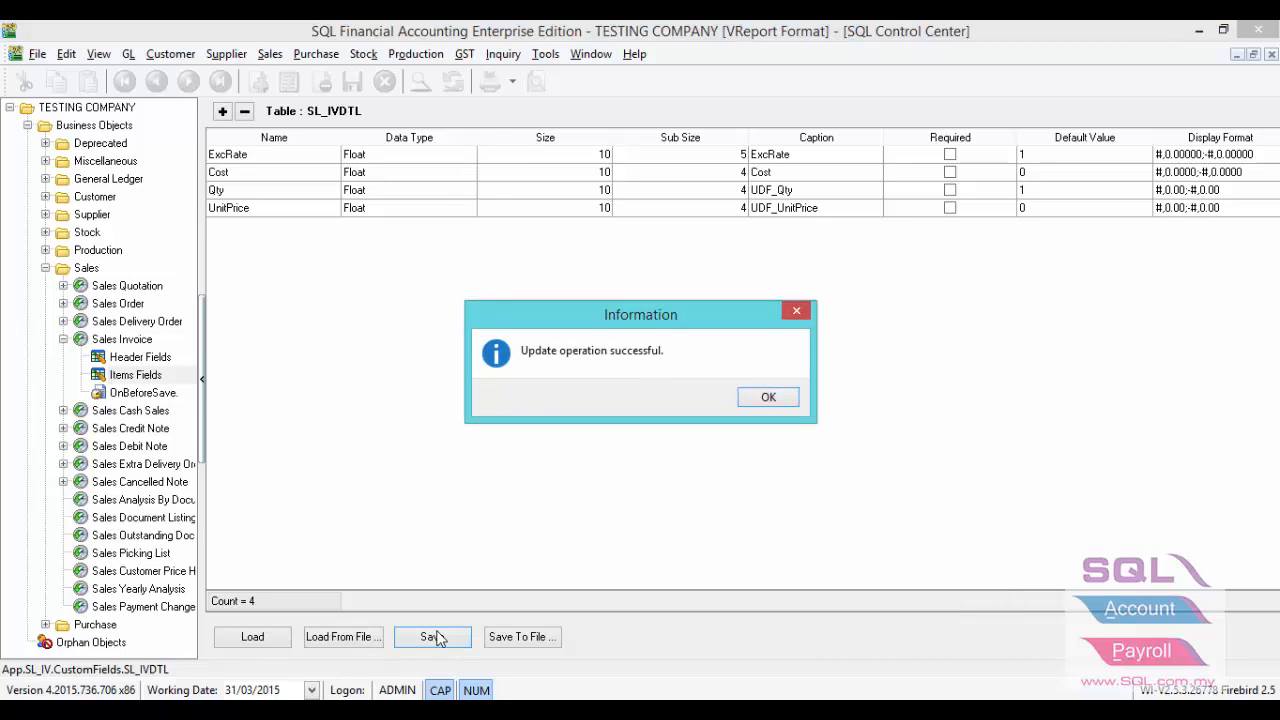
click(758, 398)
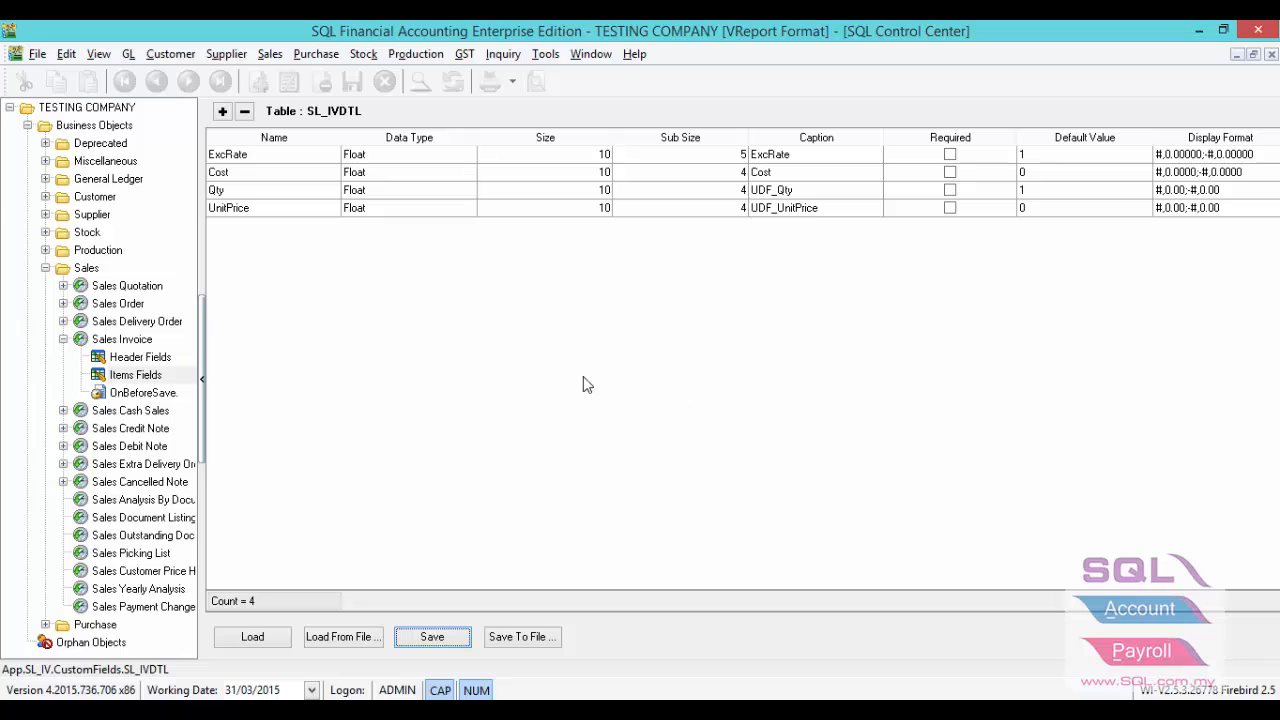
click(143, 363)
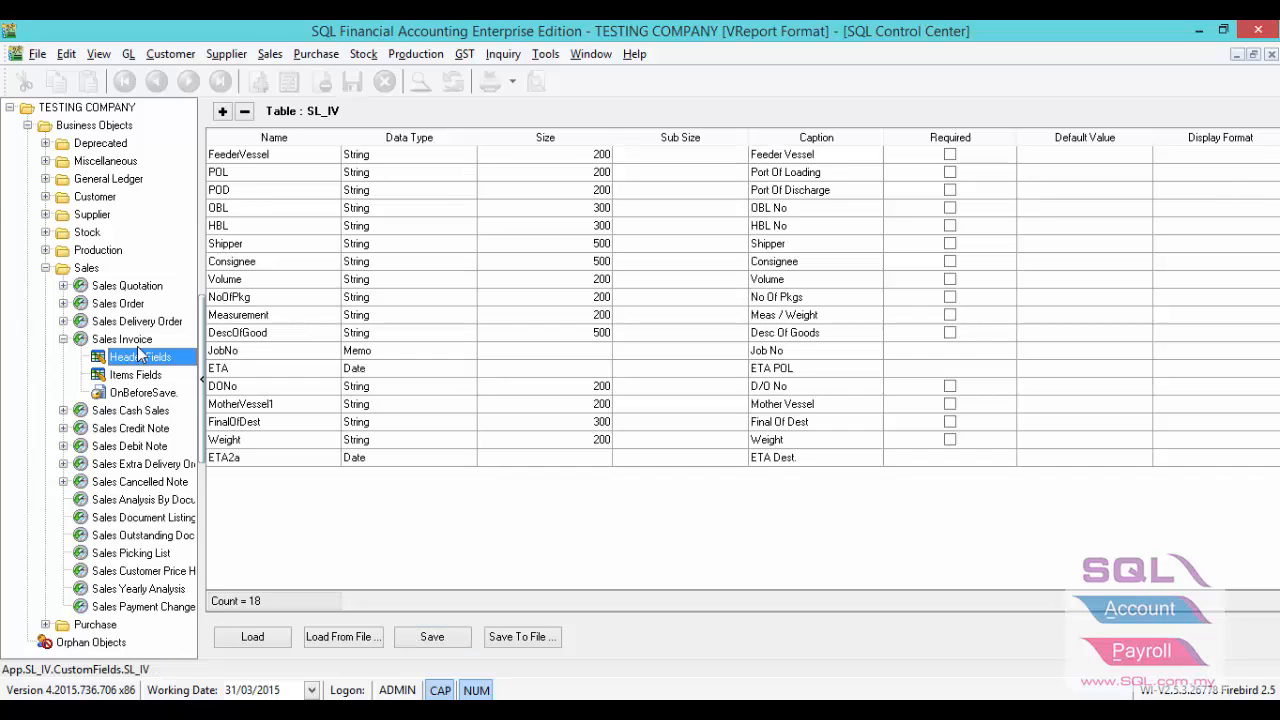
Create a new quick form design named More under Sales Invoice.
right_click(144, 342)
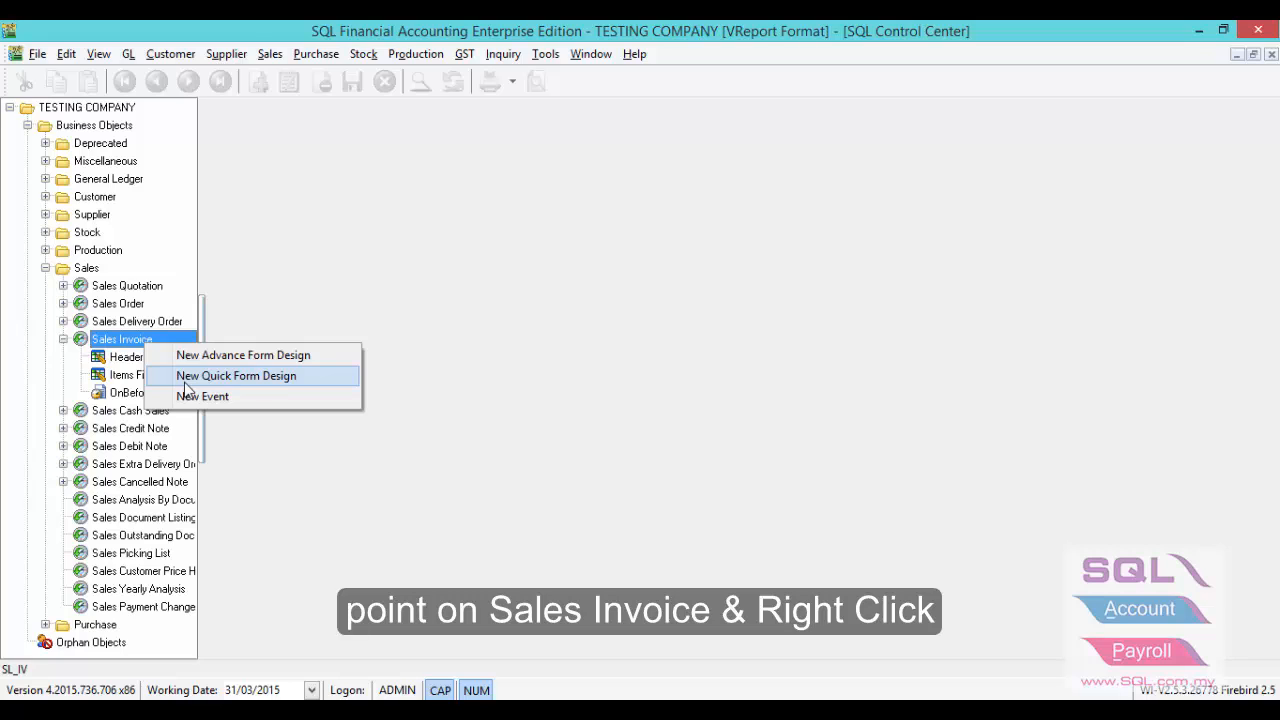
click(187, 380)
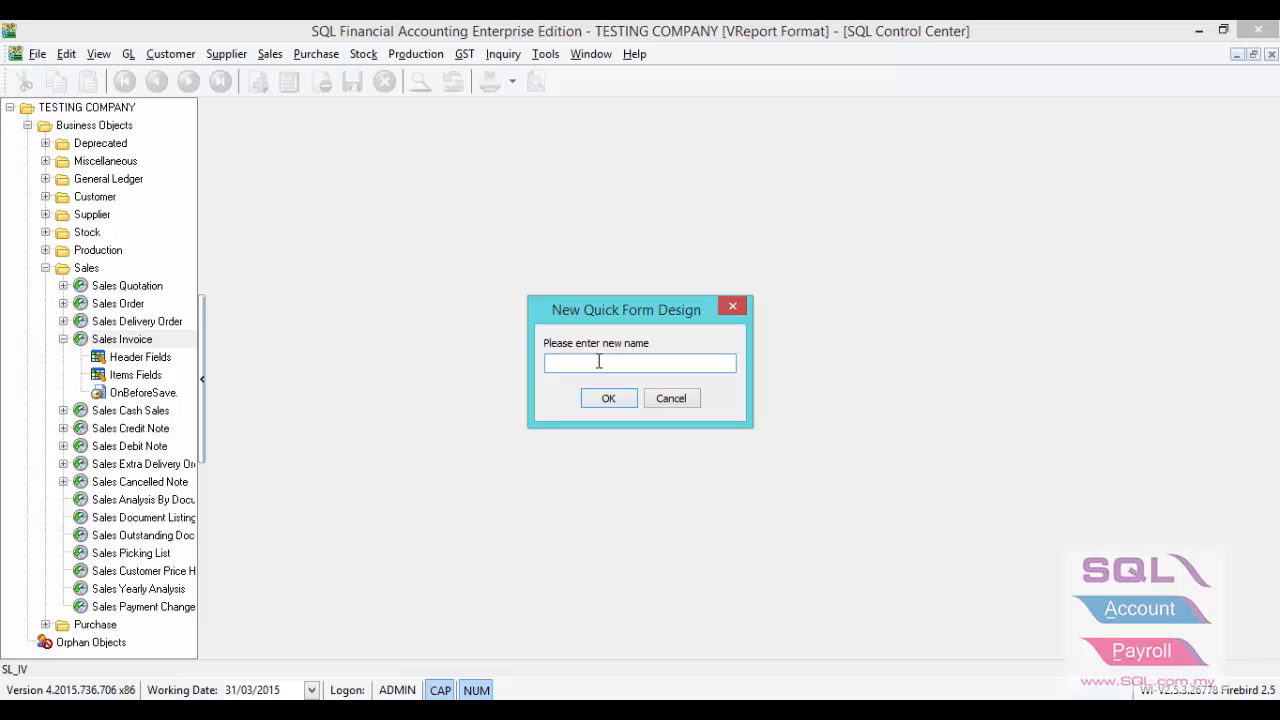
text(MOre)
key(BackSpace)
key(BackSpace)
key(BackSpace)
text(ore)
click(598, 402)
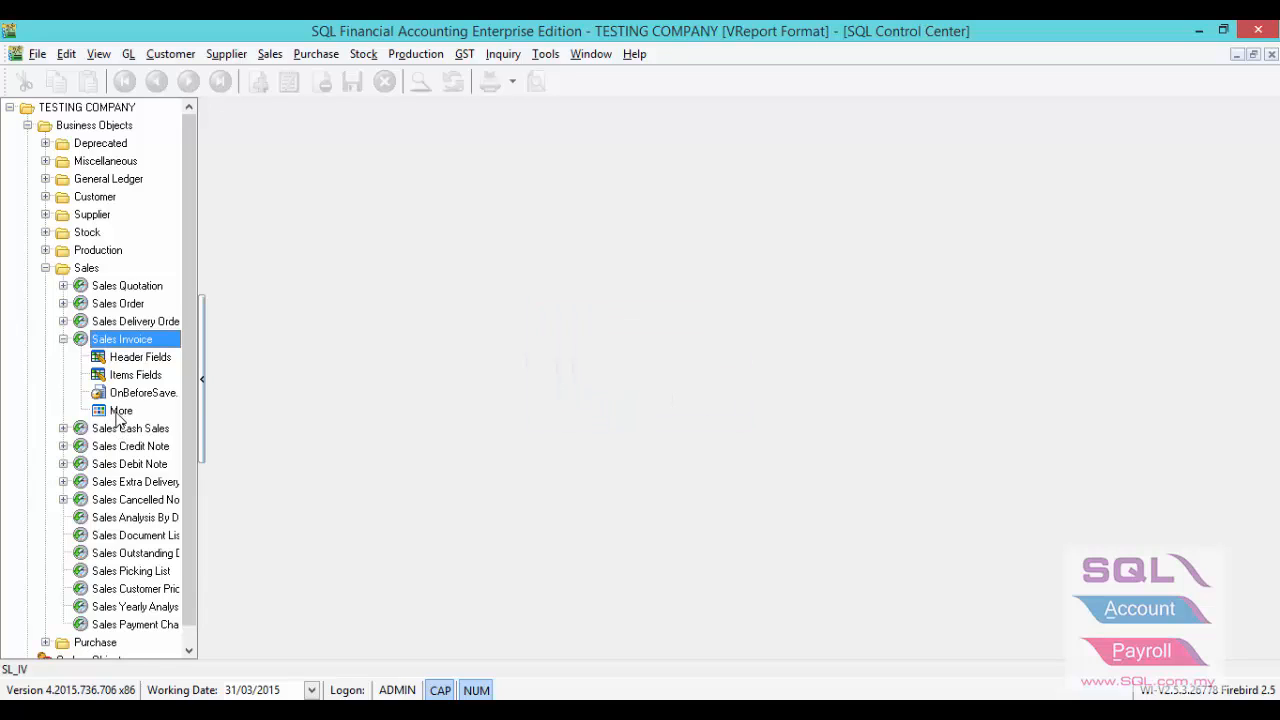
Load SLIV_NewQuickFormDesign into the More form, accept overwriting its current setting, and save the layout.
click(119, 411)
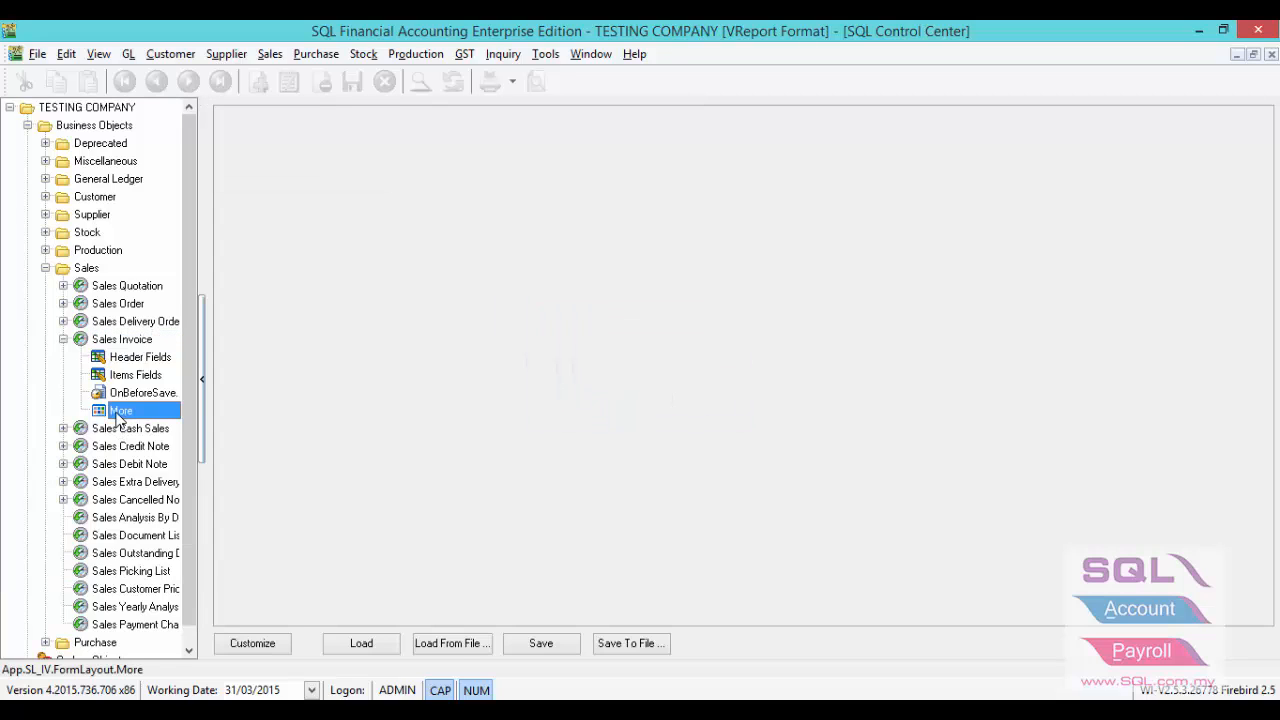
click(462, 646)
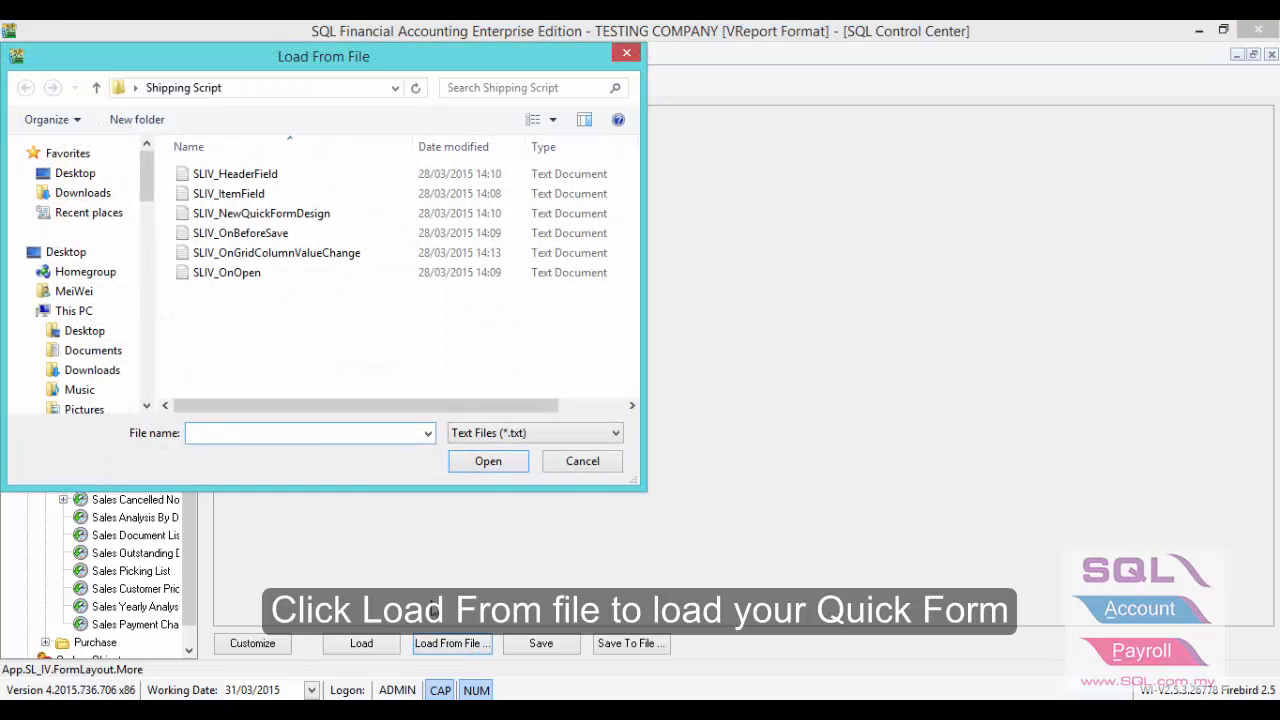
click(225, 217)
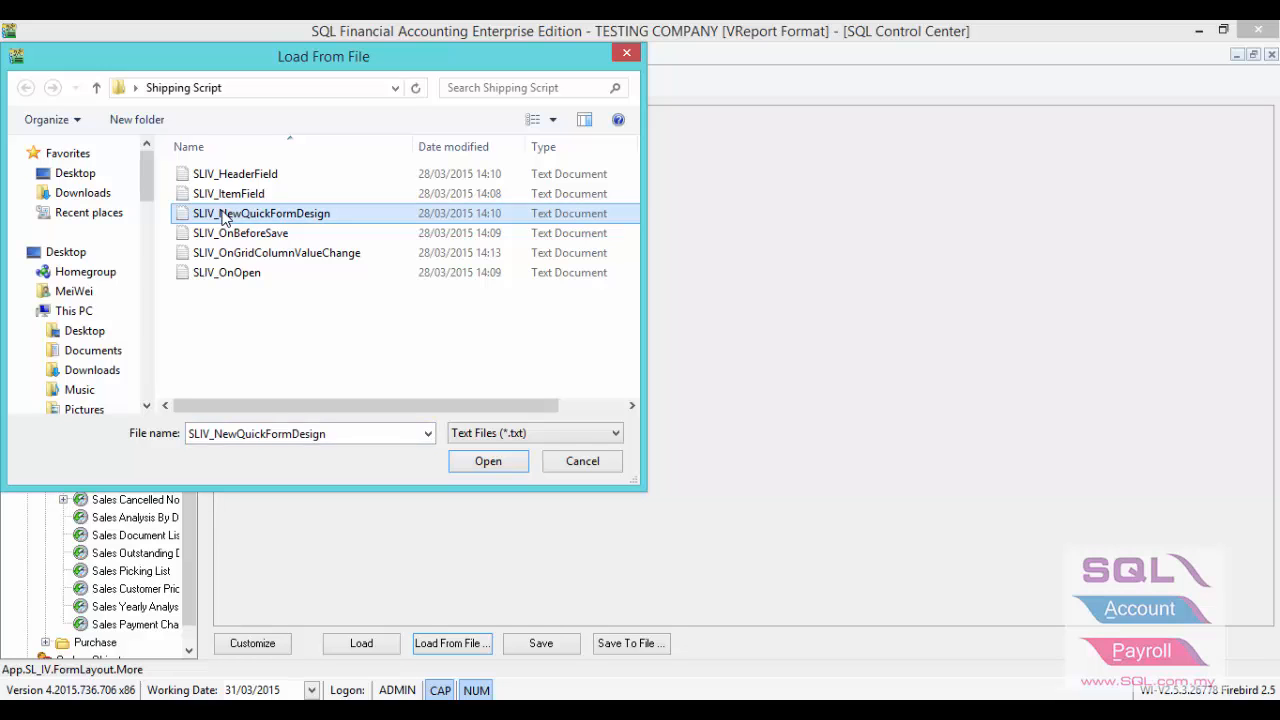
double_click(225, 217)
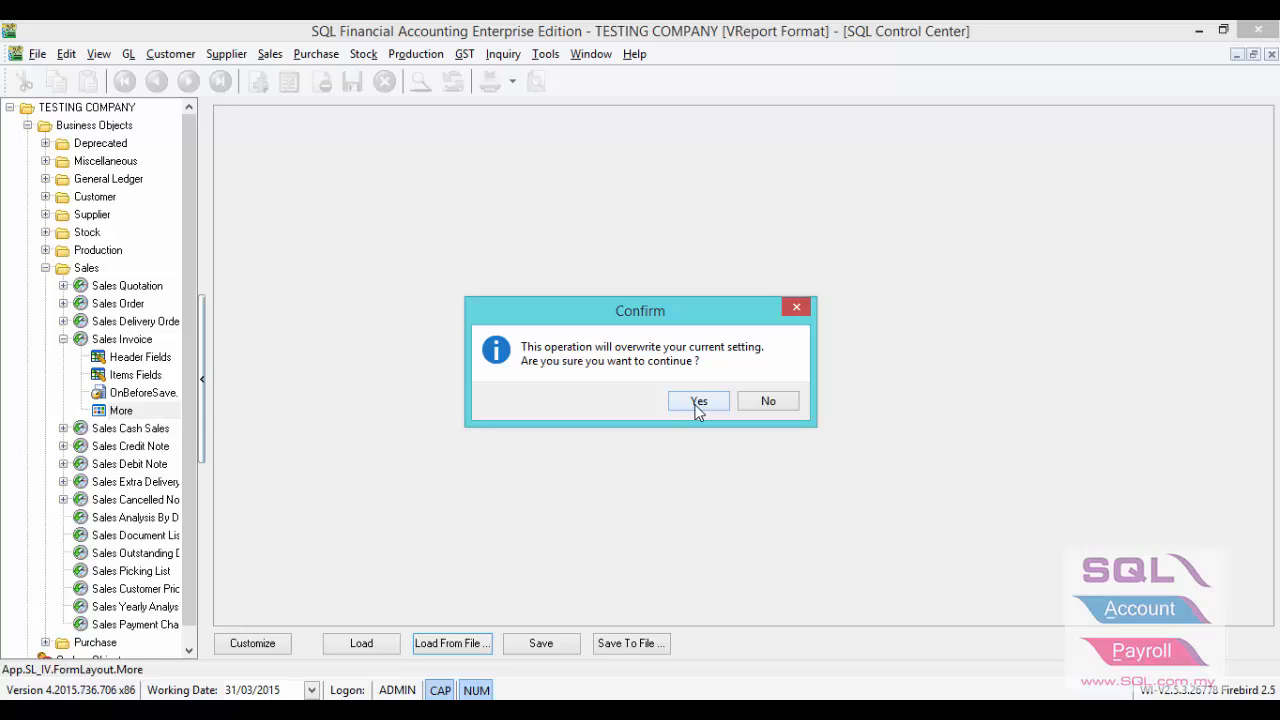
click(698, 402)
click(545, 644)
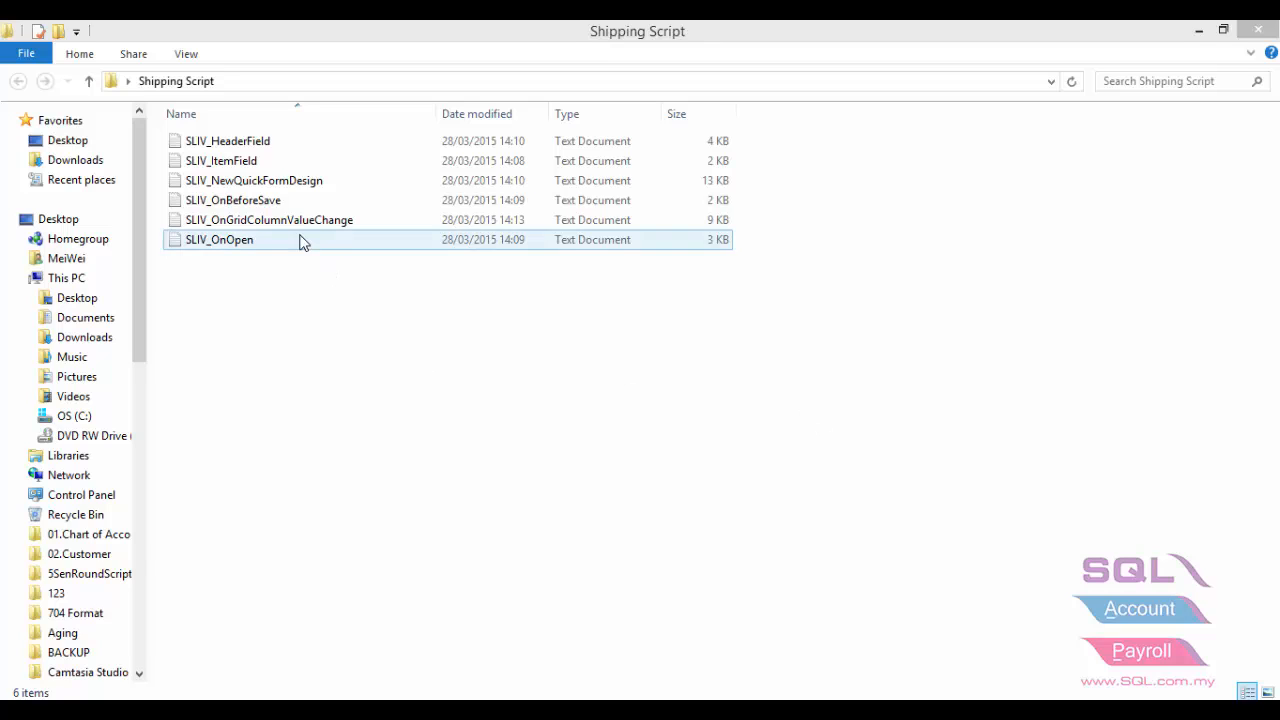
Identify the event script files SLIV_OnBeforeSave, SLIV_OnGridColumnValueChange and SLIV_OnOpen in the Shipping Script folder.
click(272, 205)
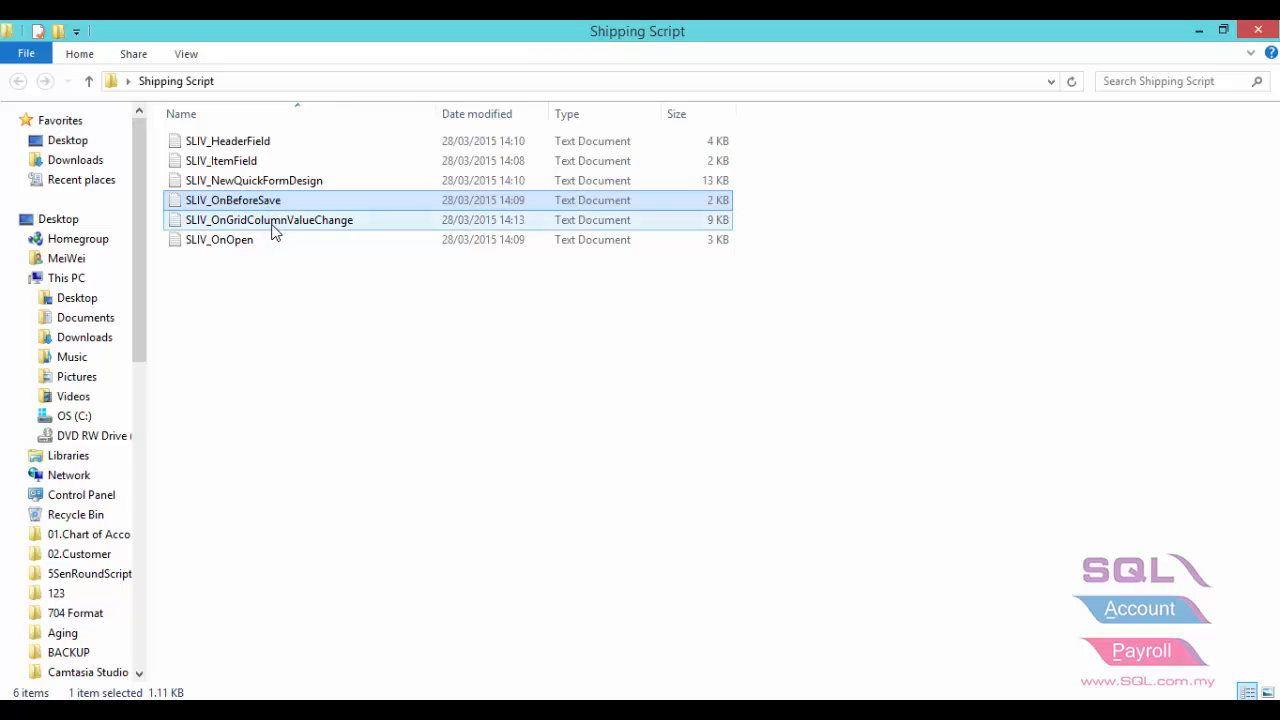
click(278, 228)
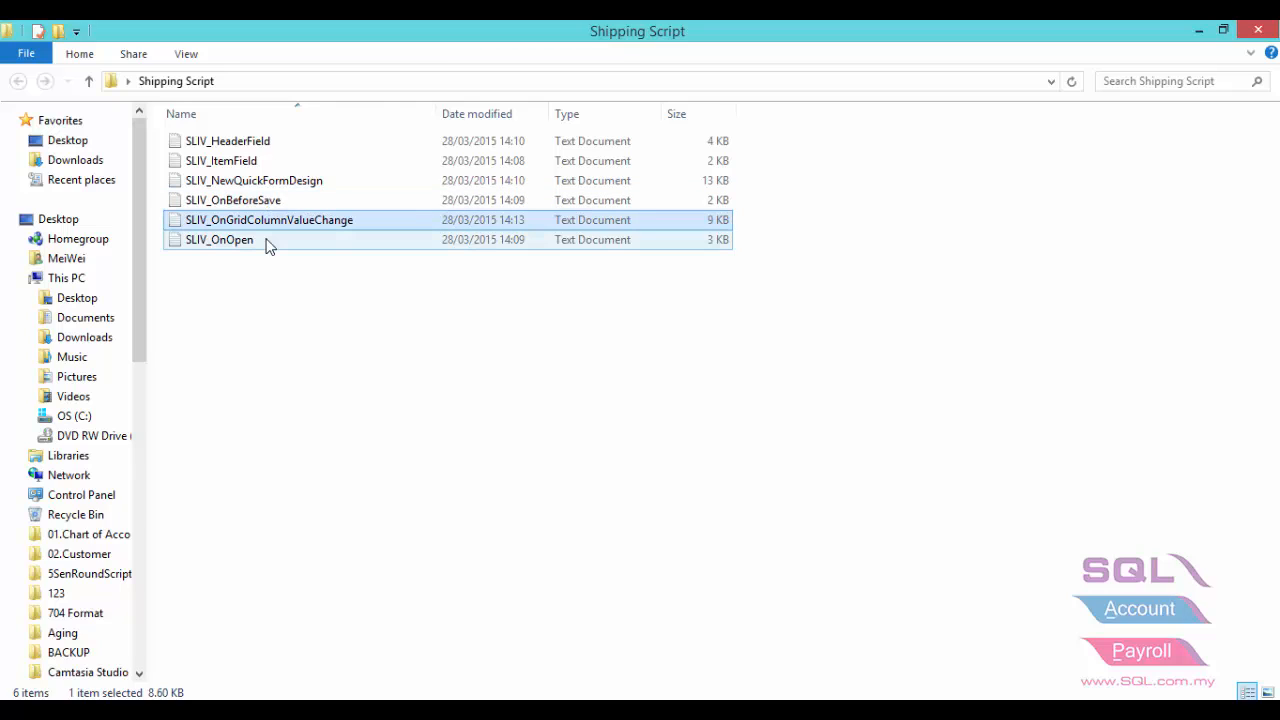
click(265, 242)
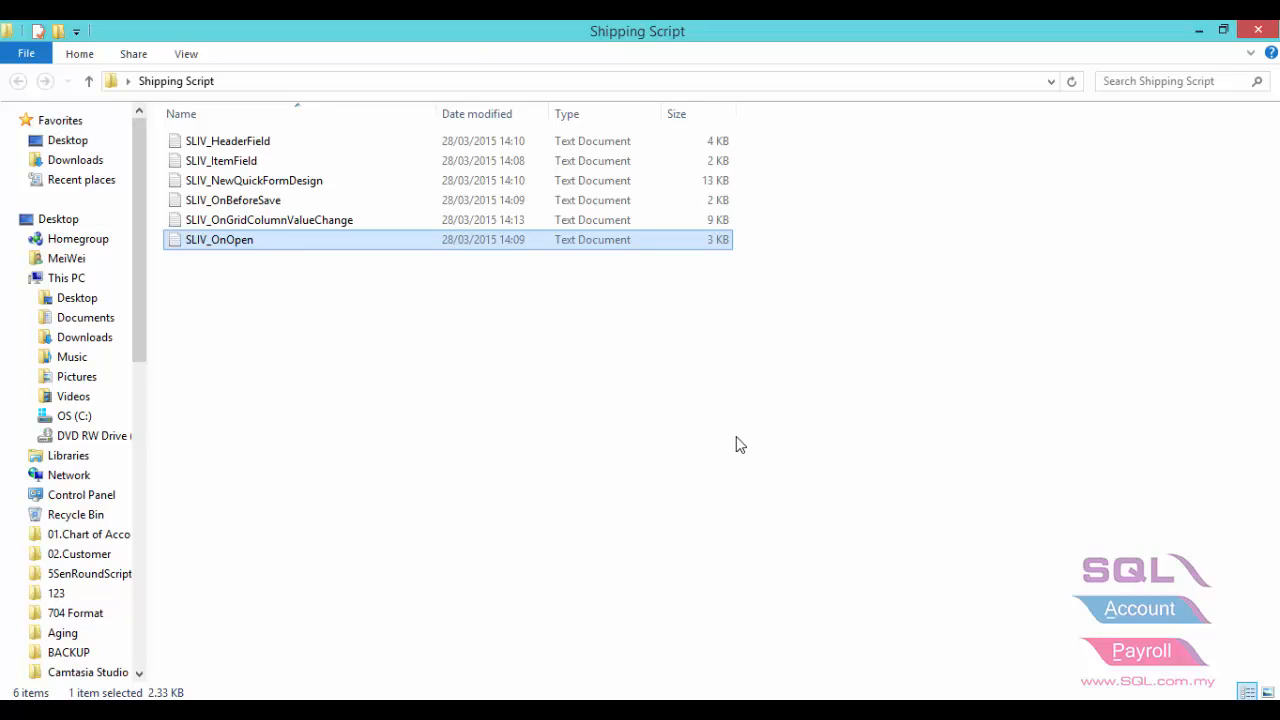
Switch to SQL Financial Accounting and create a new OnOpen event under Sales Invoice, leaving its name empty.
click(836, 711)
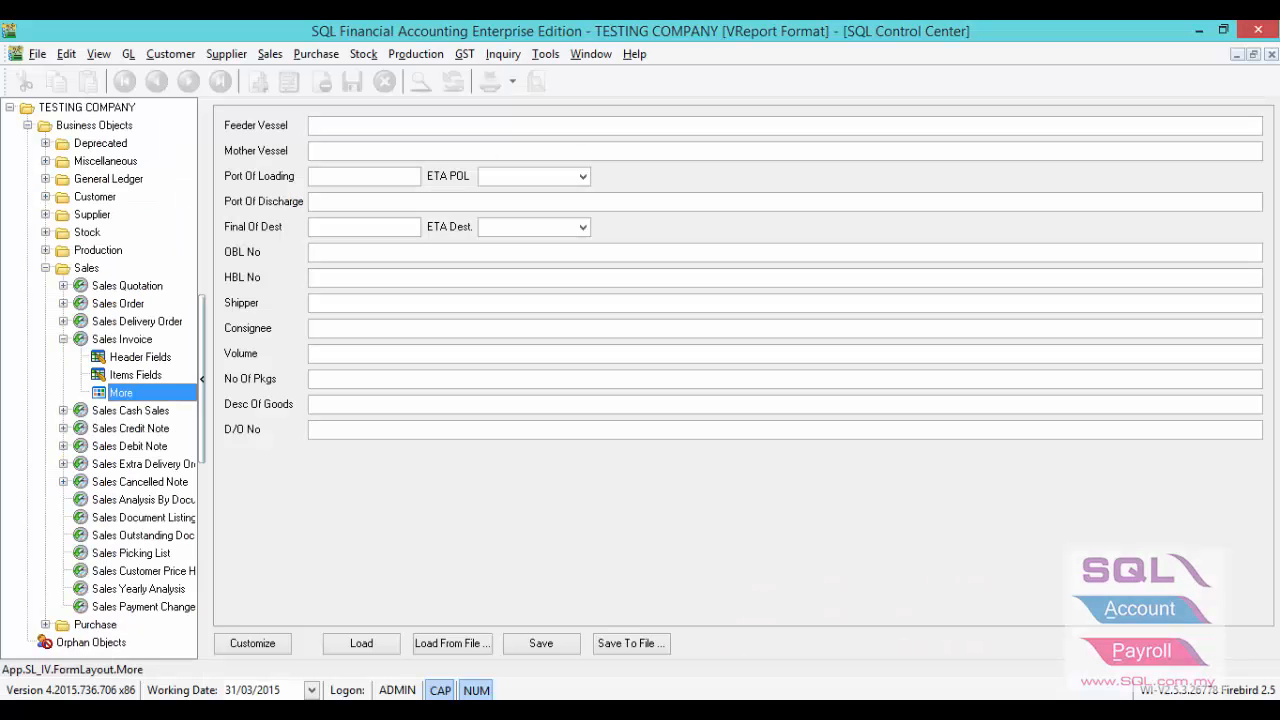
click(122, 340)
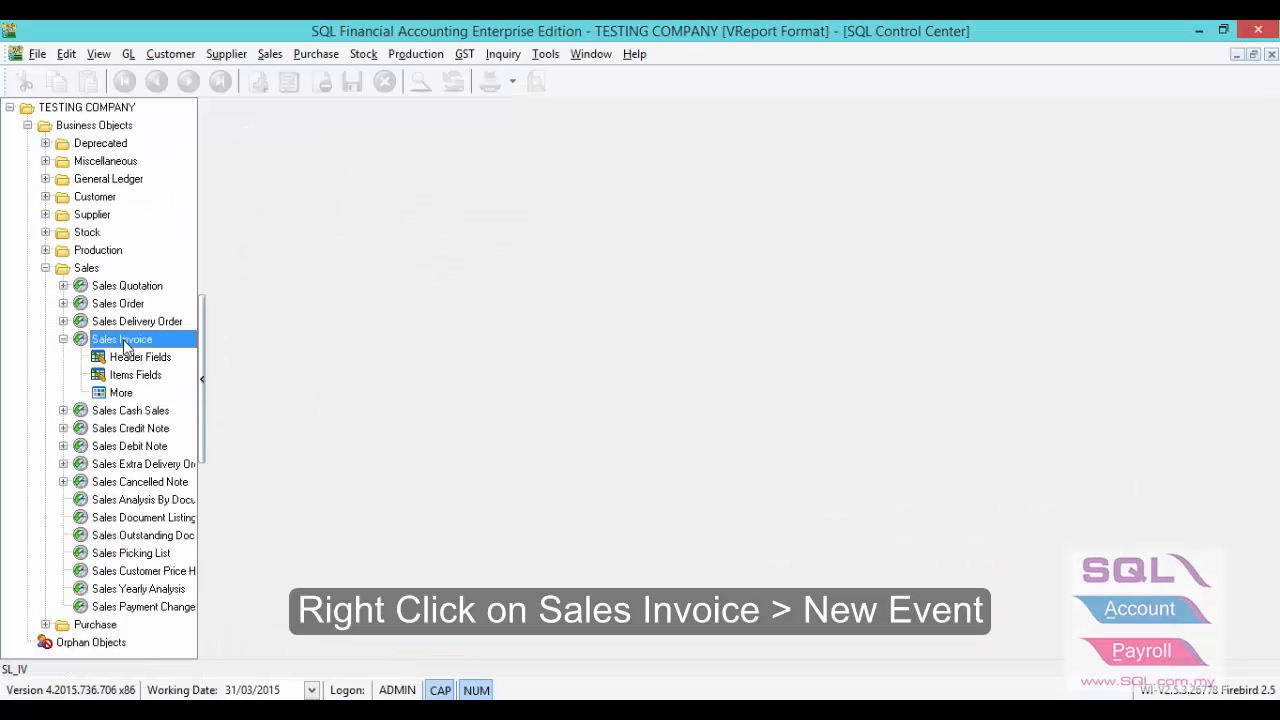
right_click(124, 345)
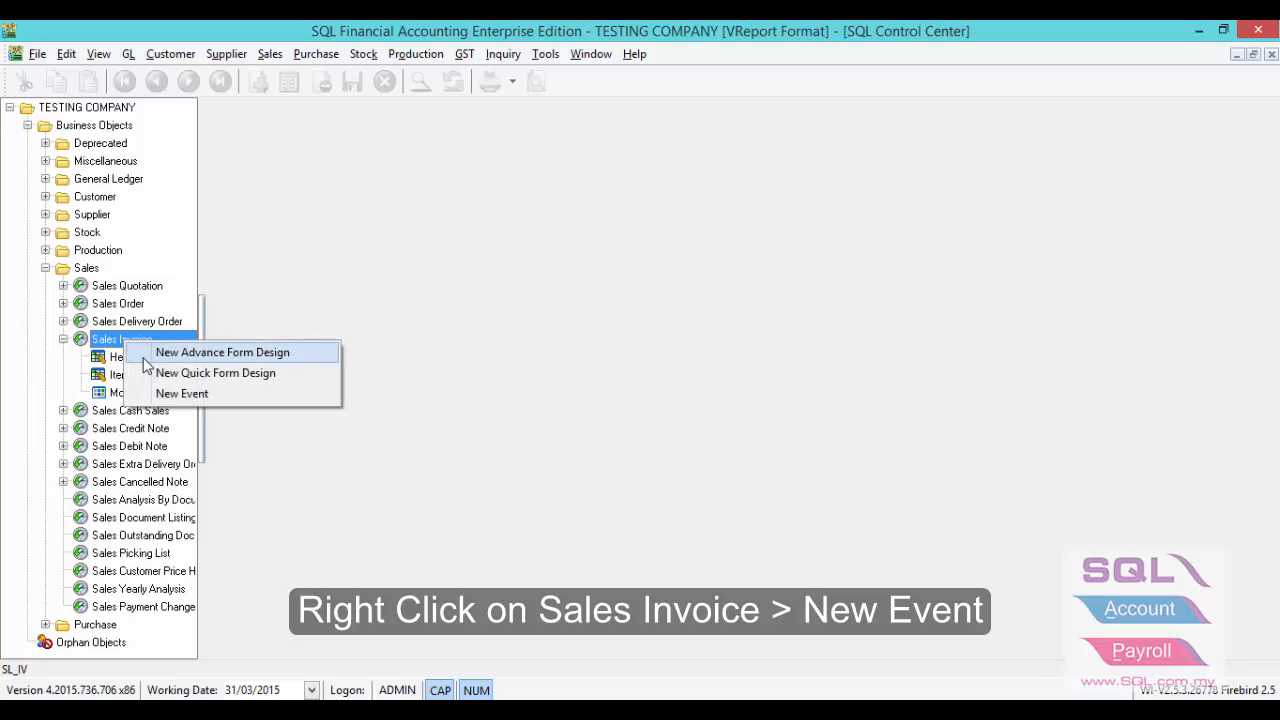
click(181, 393)
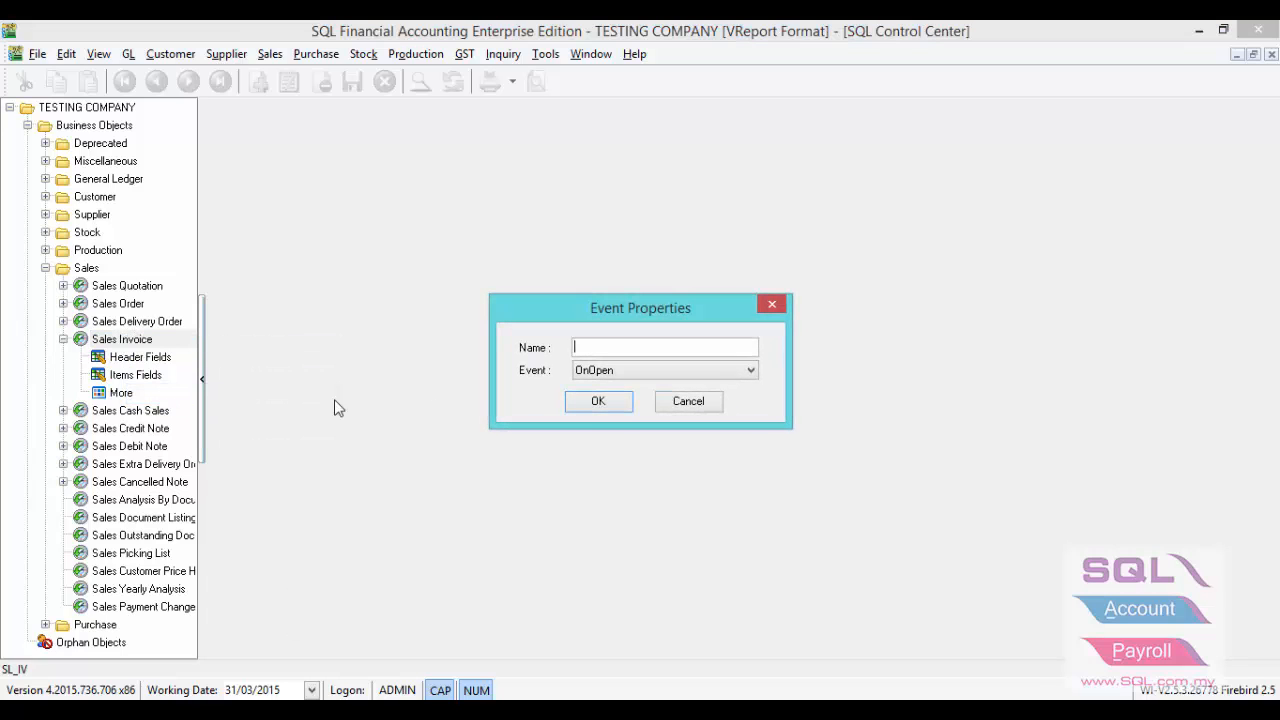
click(610, 370)
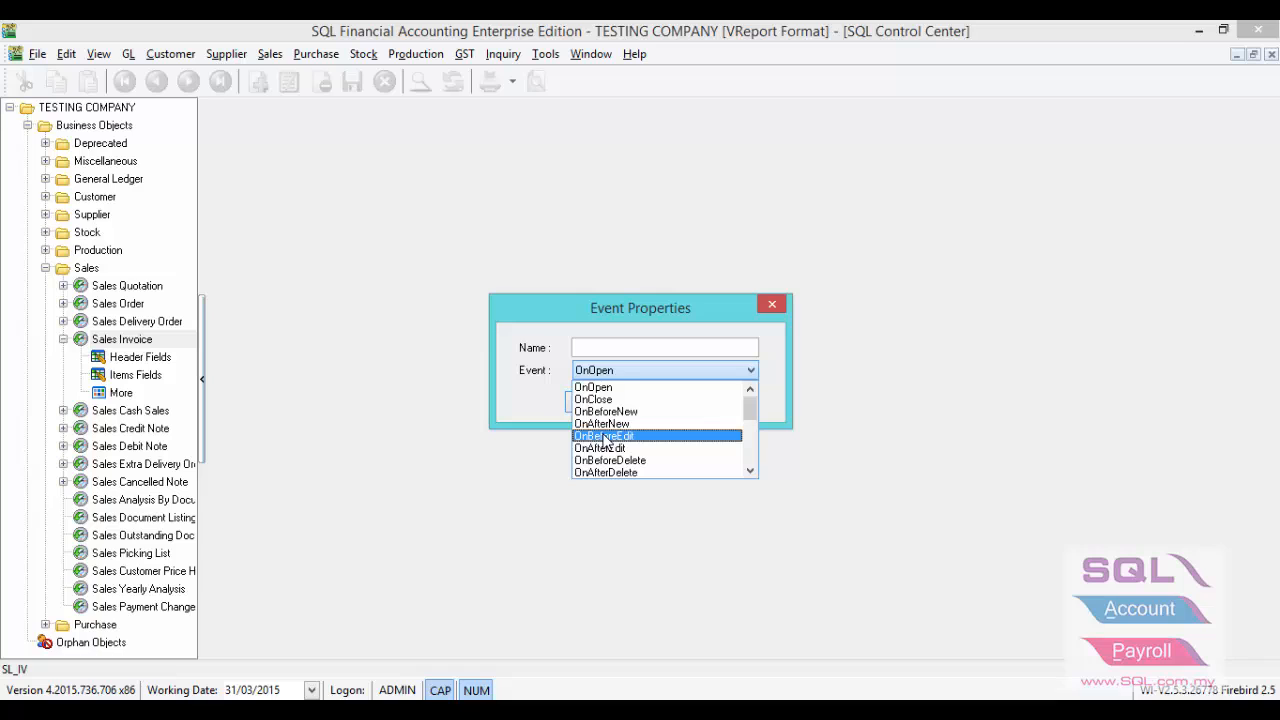
click(593, 387)
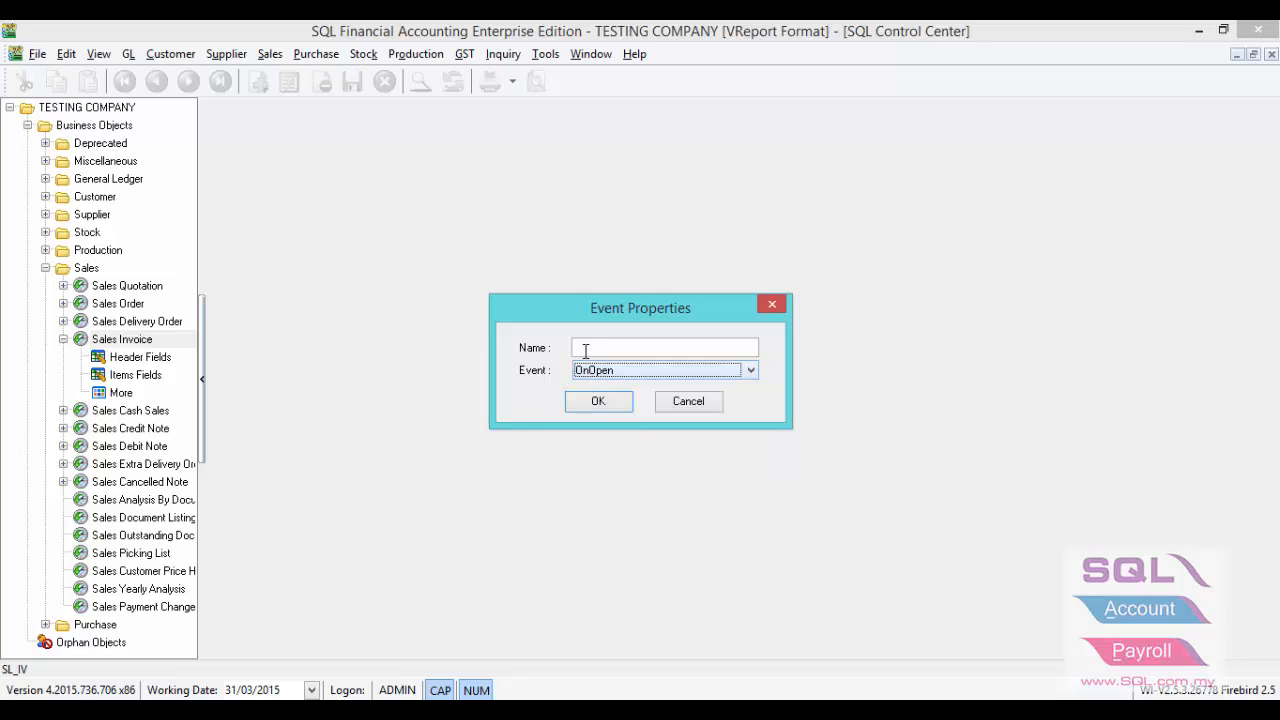
click(585, 348)
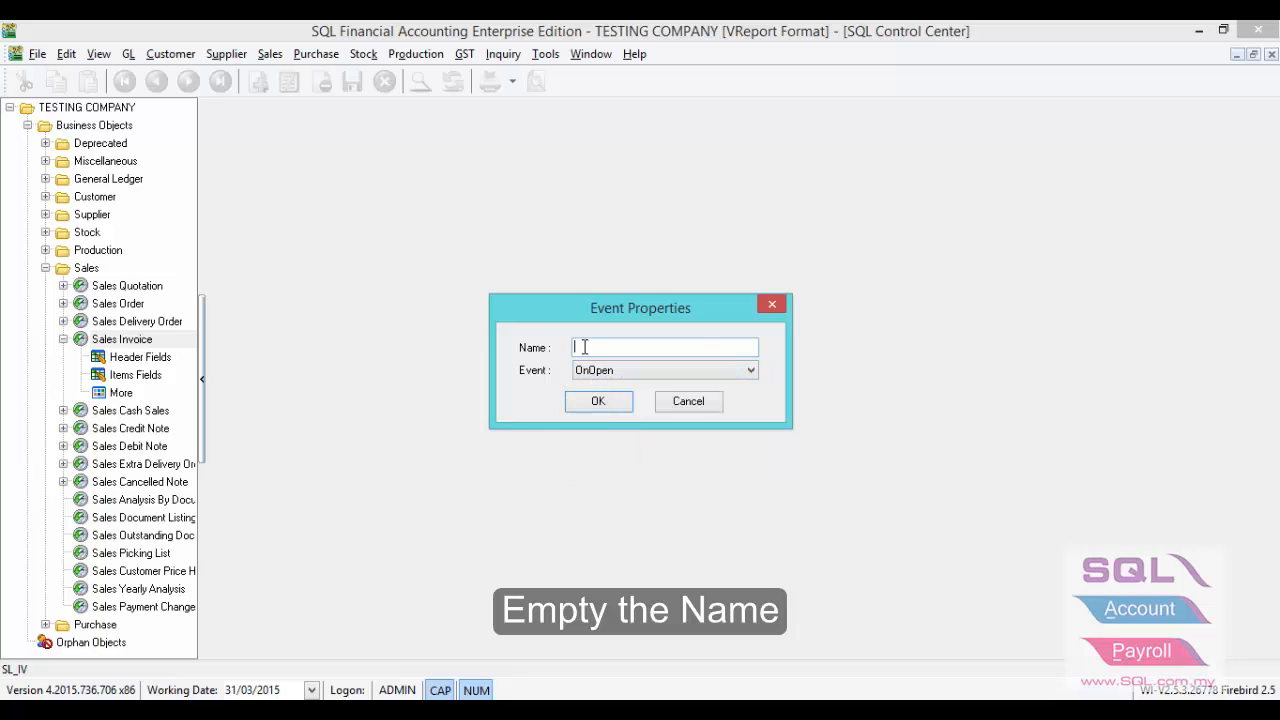
click(597, 401)
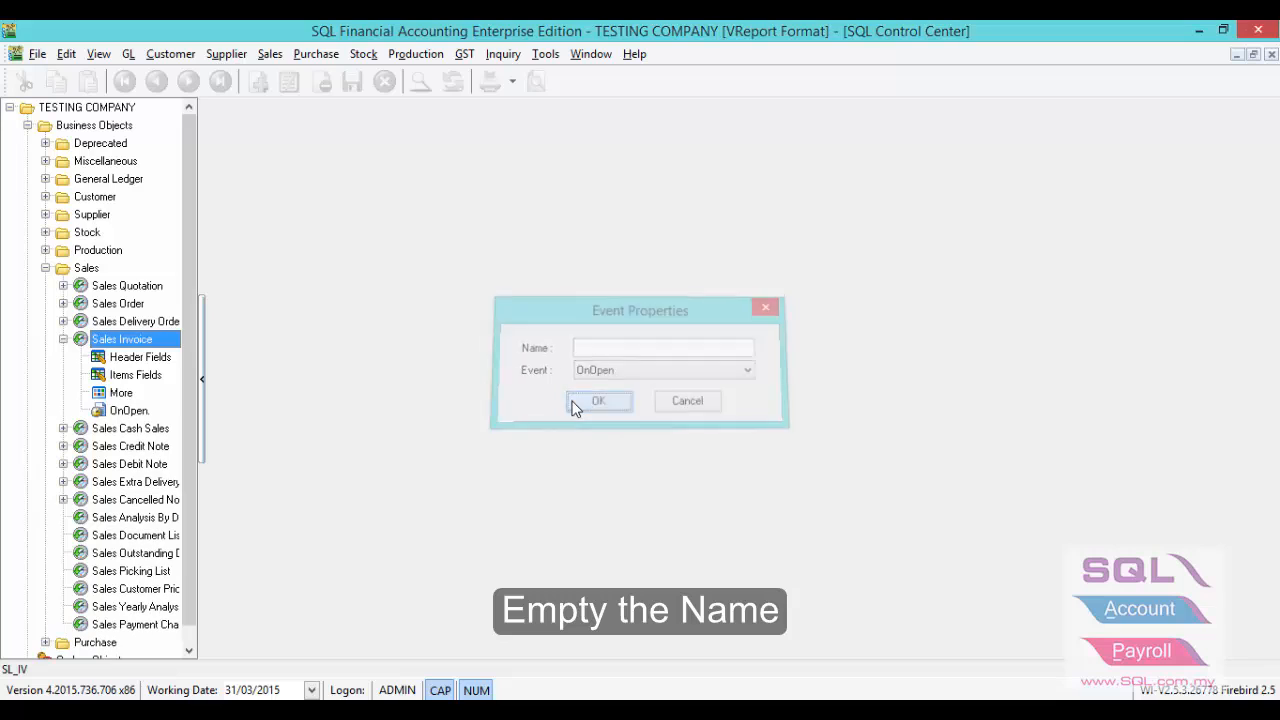
Load SLIV_OnOpen into the Sales Invoice OnOpen event, accept overwriting its current script, and save it.
click(128, 411)
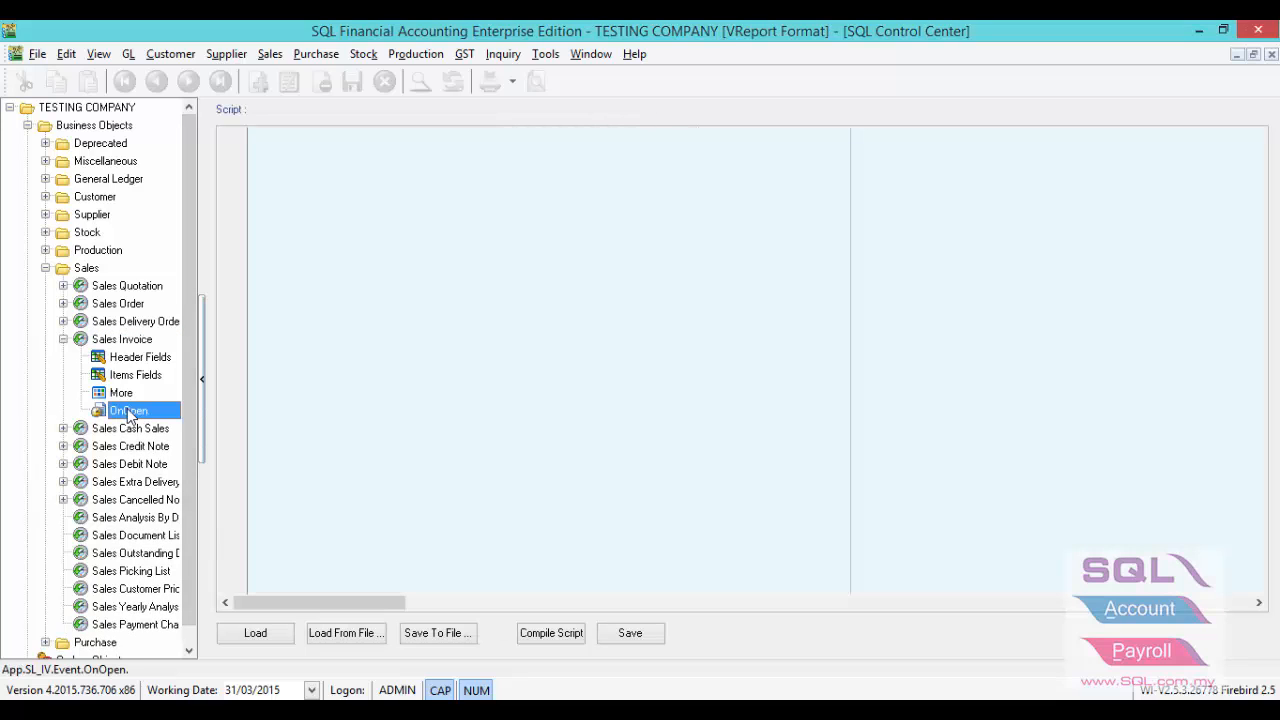
click(345, 633)
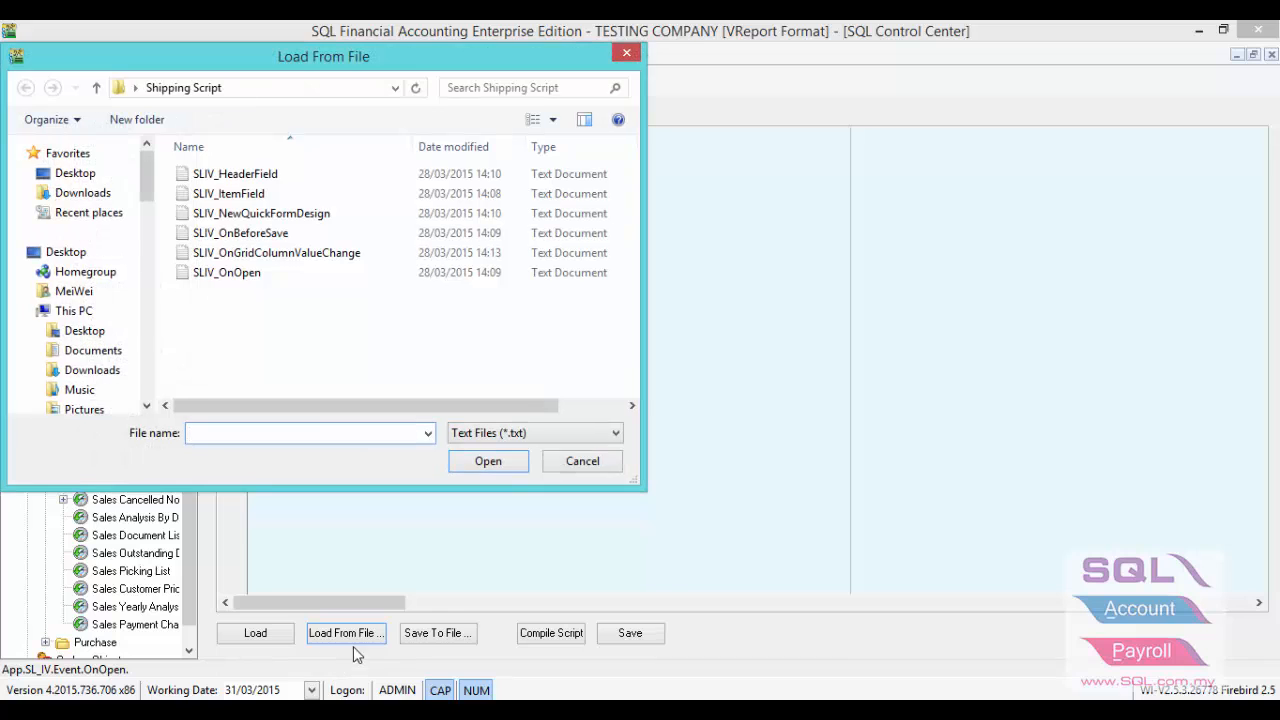
double_click(250, 272)
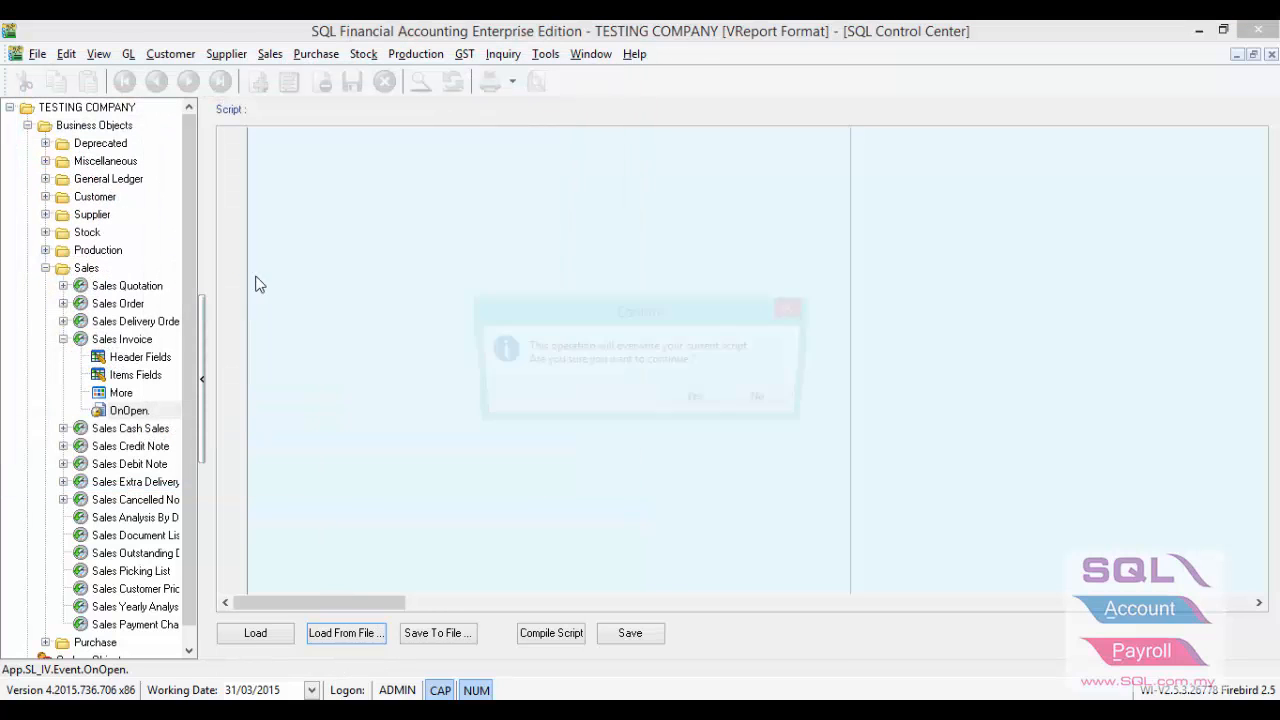
click(690, 401)
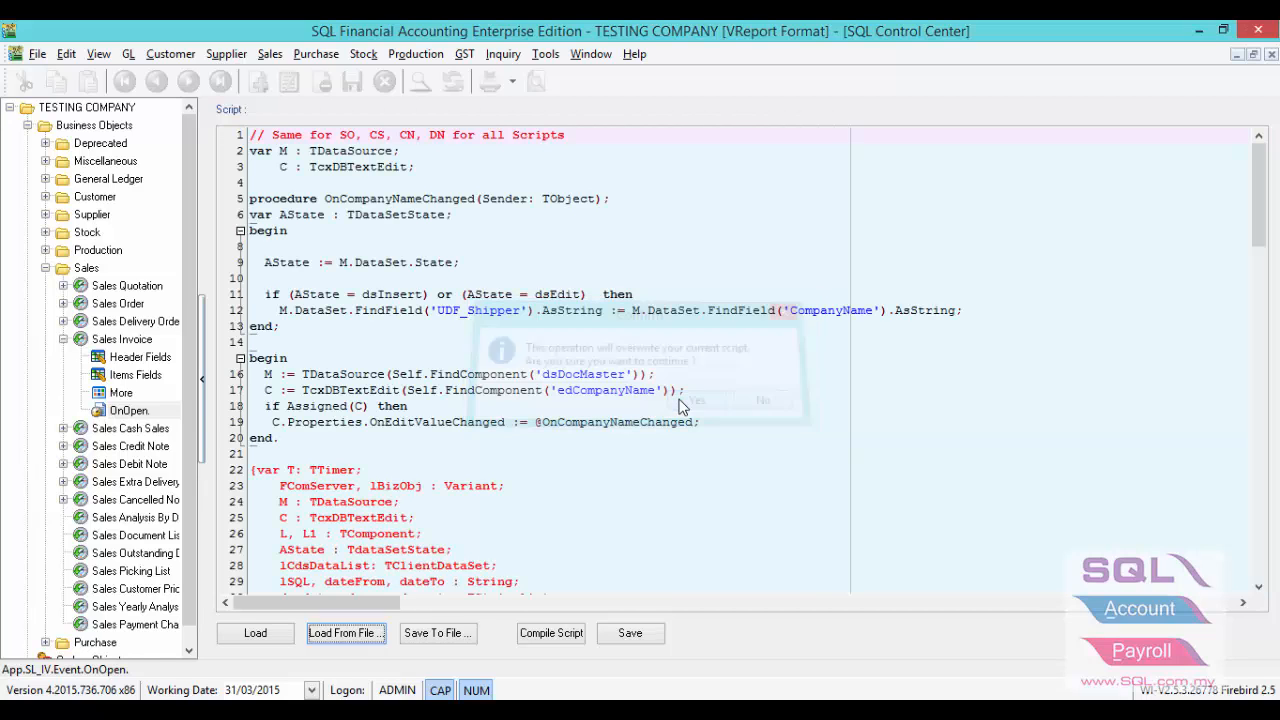
click(617, 641)
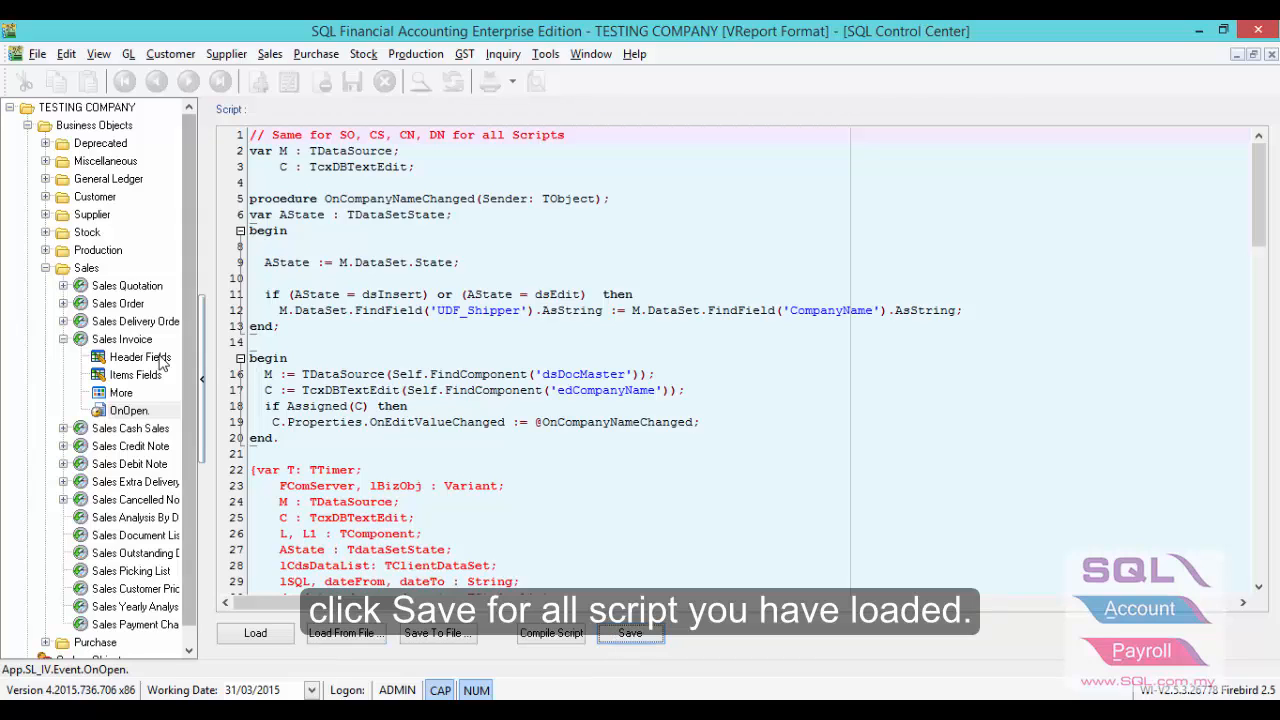
Create a new OnBeforeSave event under Sales Invoice with the name left empty.
click(128, 343)
right_click(131, 341)
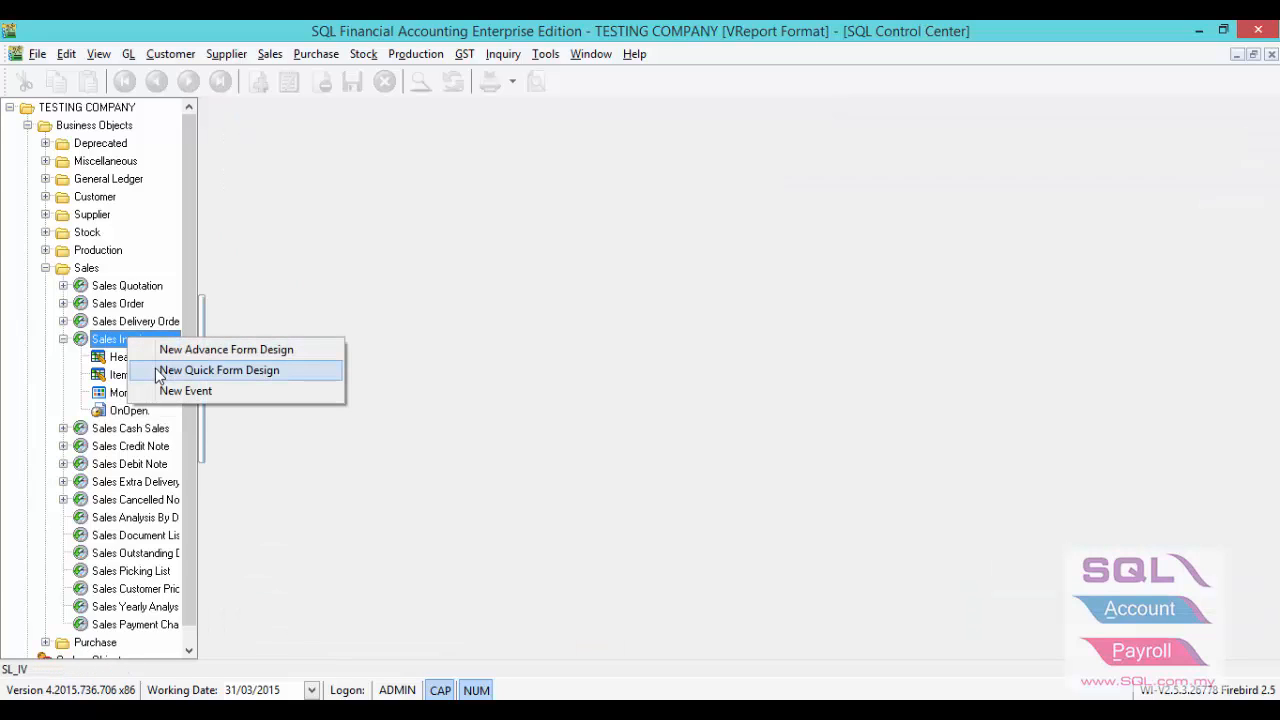
click(168, 390)
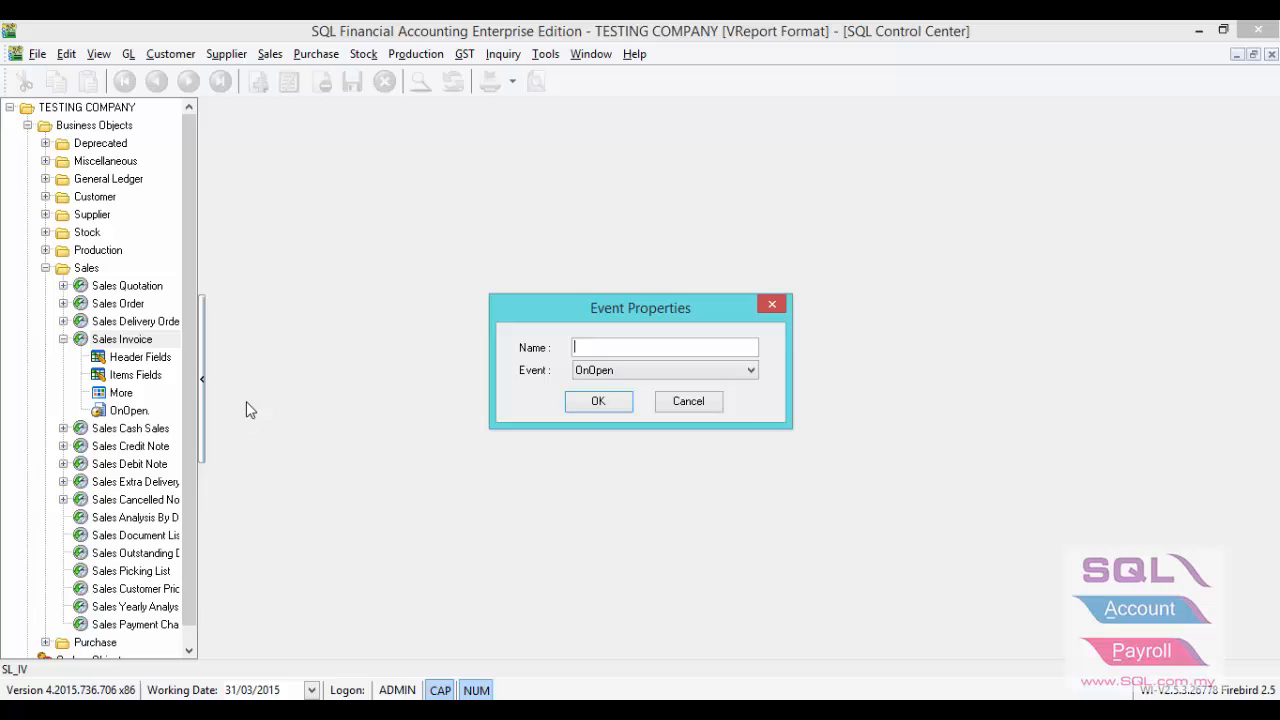
click(583, 372)
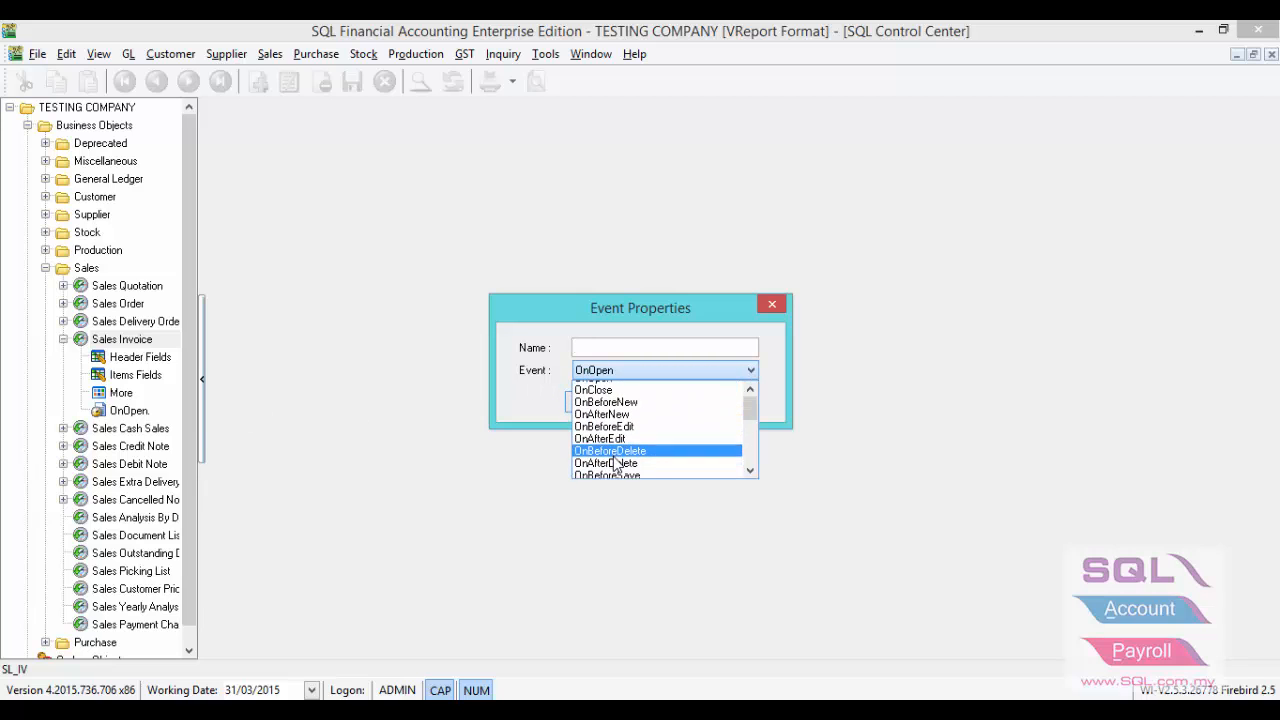
scroll(615, 465, down, 5)
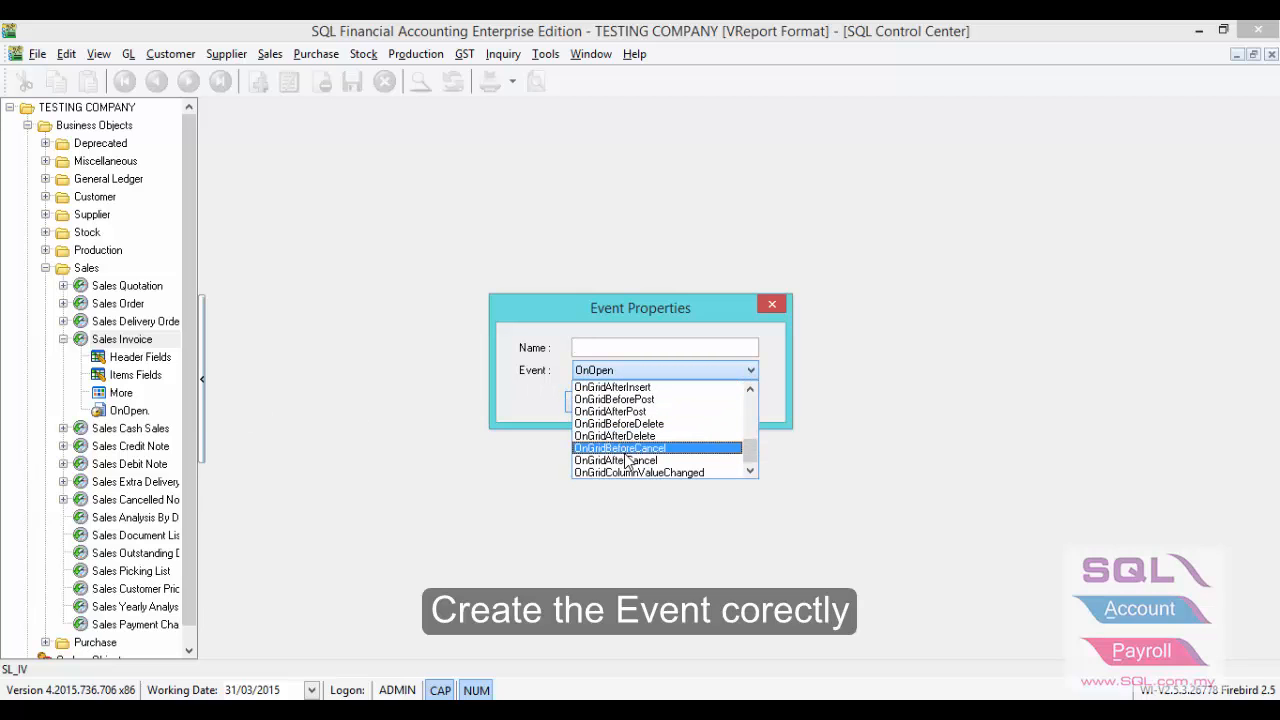
scroll(626, 460, up, 2)
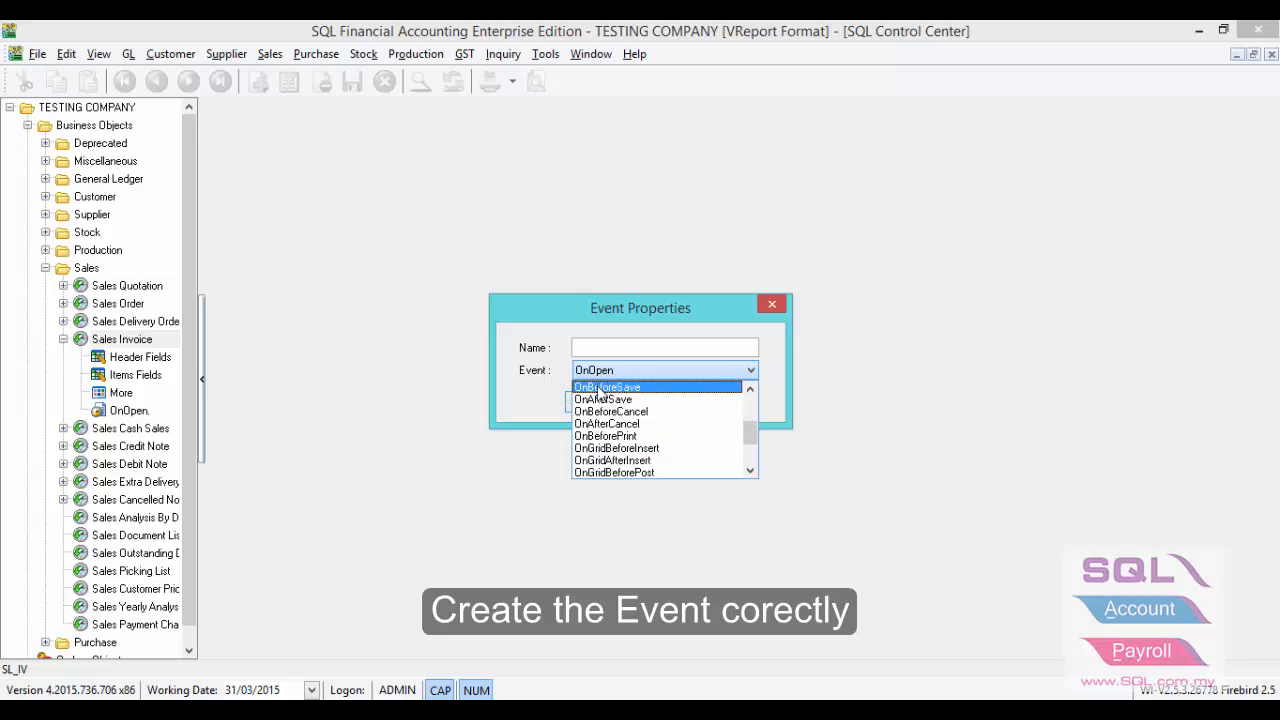
click(598, 388)
click(594, 401)
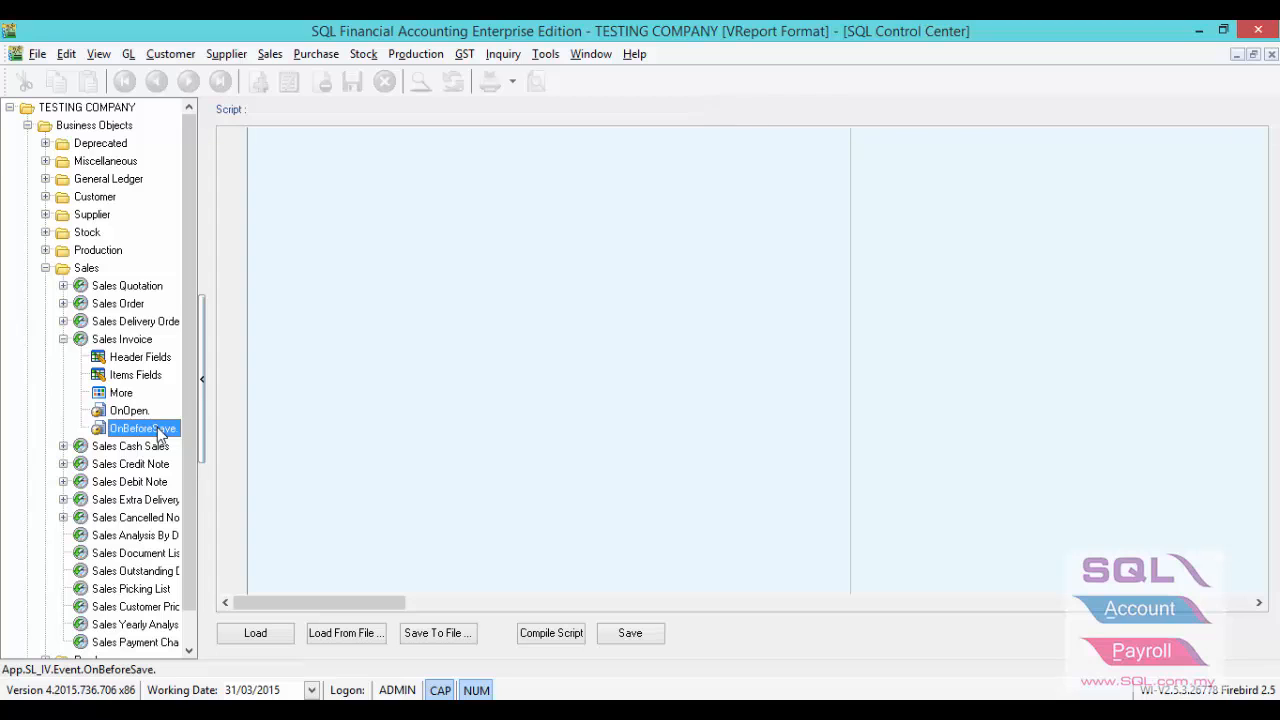
Load SLIV_OnBeforeSave into the OnBeforeSave event, accept overwriting its current script, and save it.
click(350, 636)
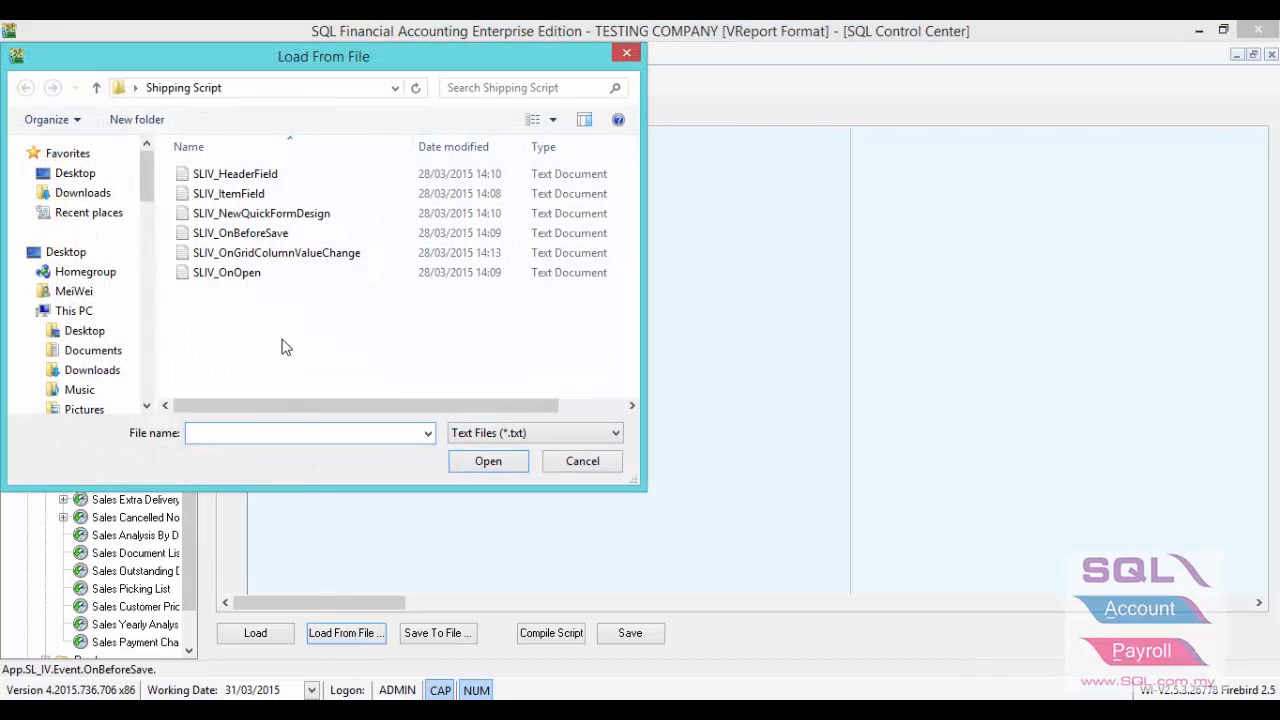
double_click(265, 238)
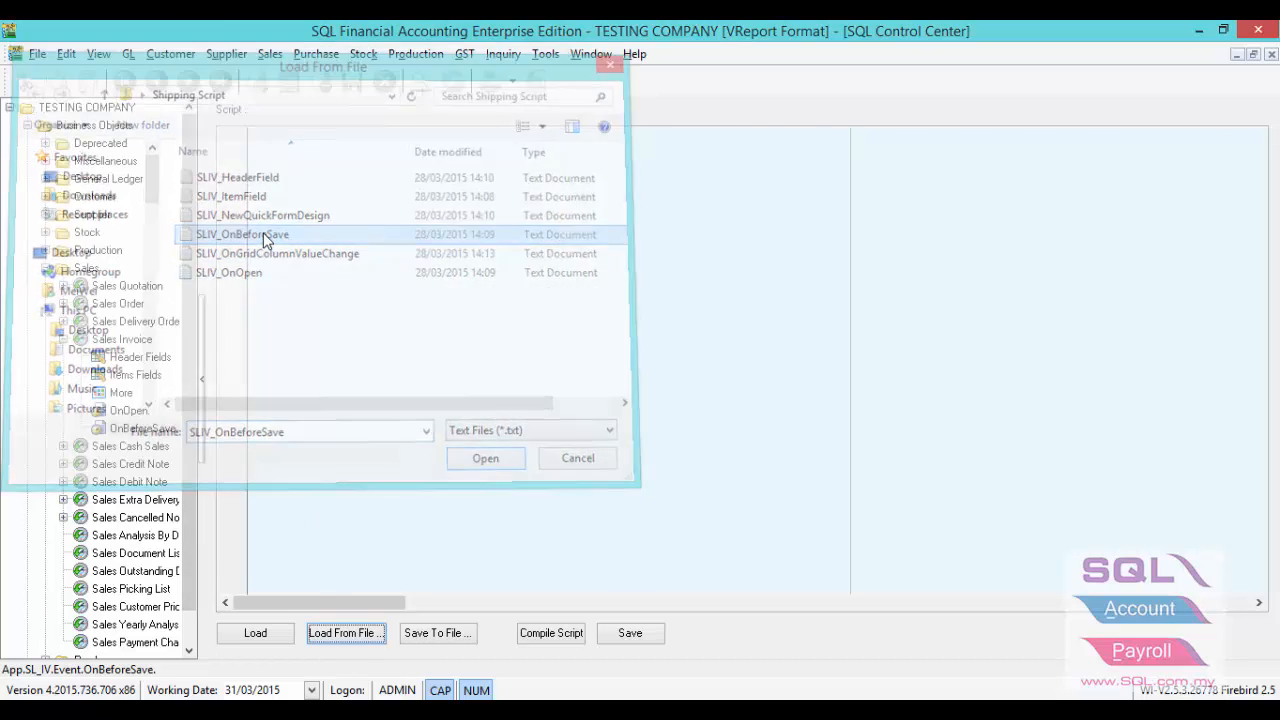
click(698, 401)
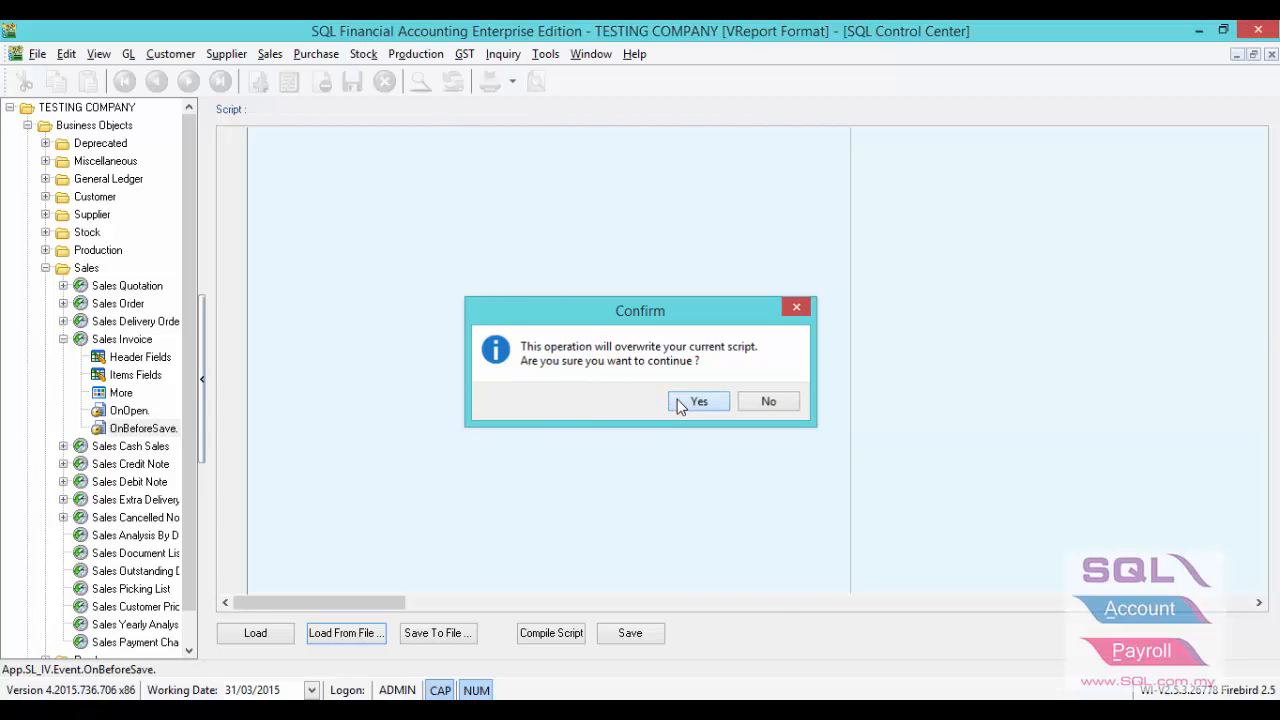
click(630, 636)
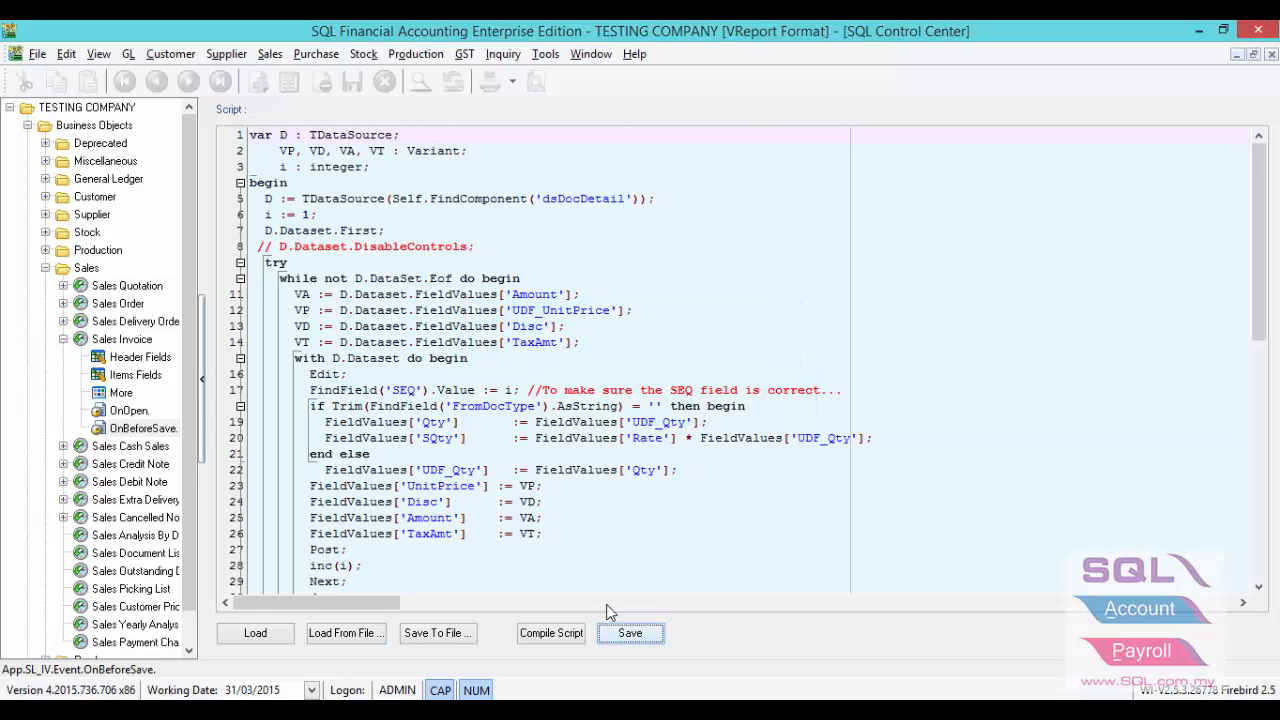
Create a new OnGridColumnValueChanged event under Sales Invoice with the name left empty.
right_click(148, 344)
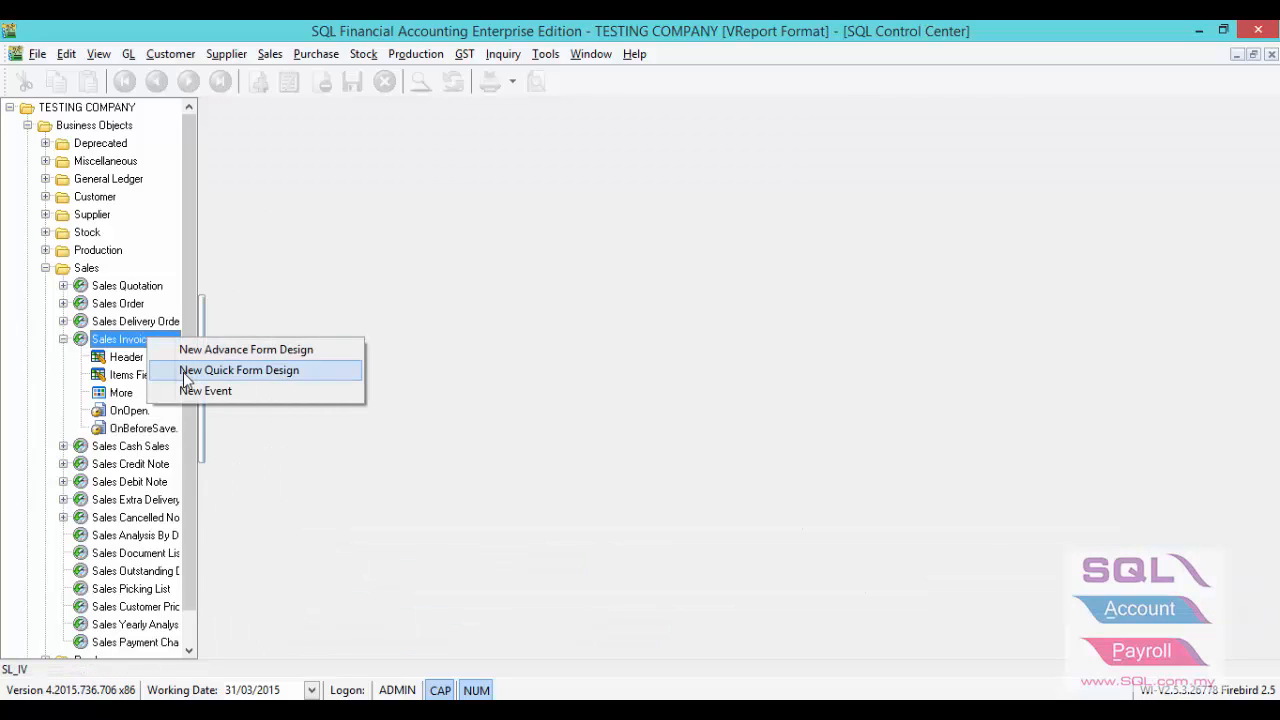
click(186, 391)
click(600, 370)
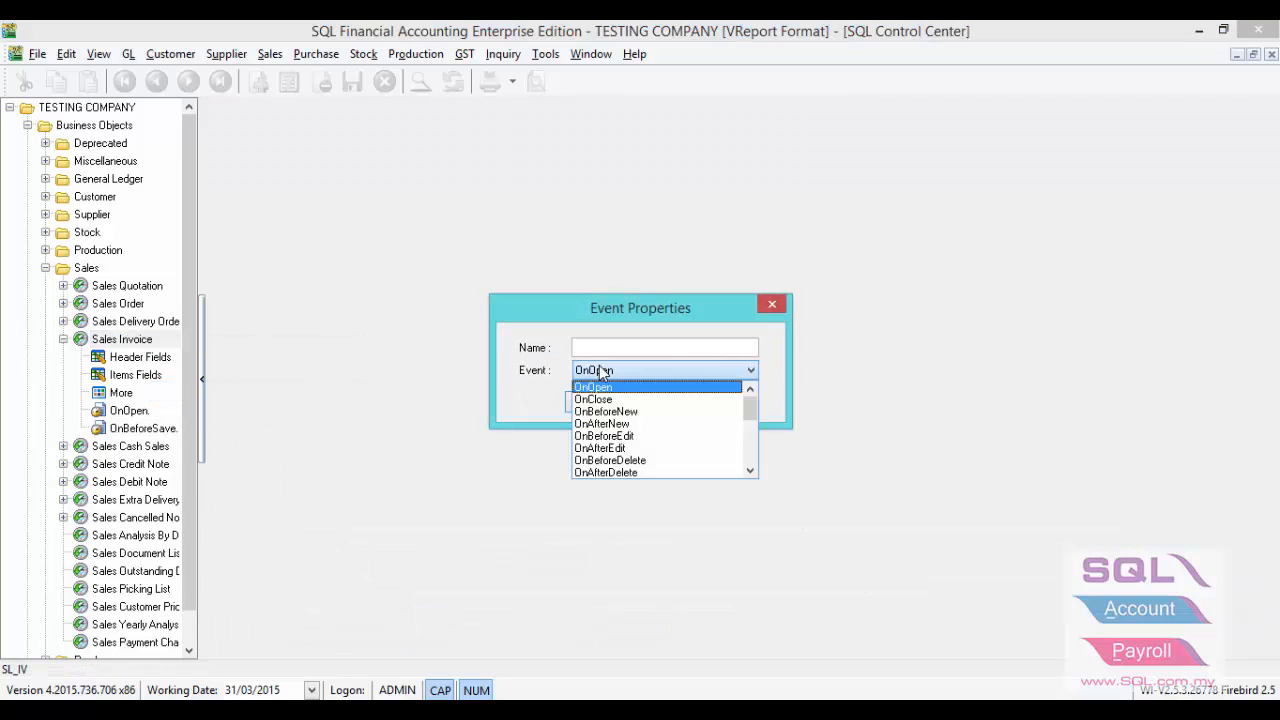
scroll(611, 470, down, 6)
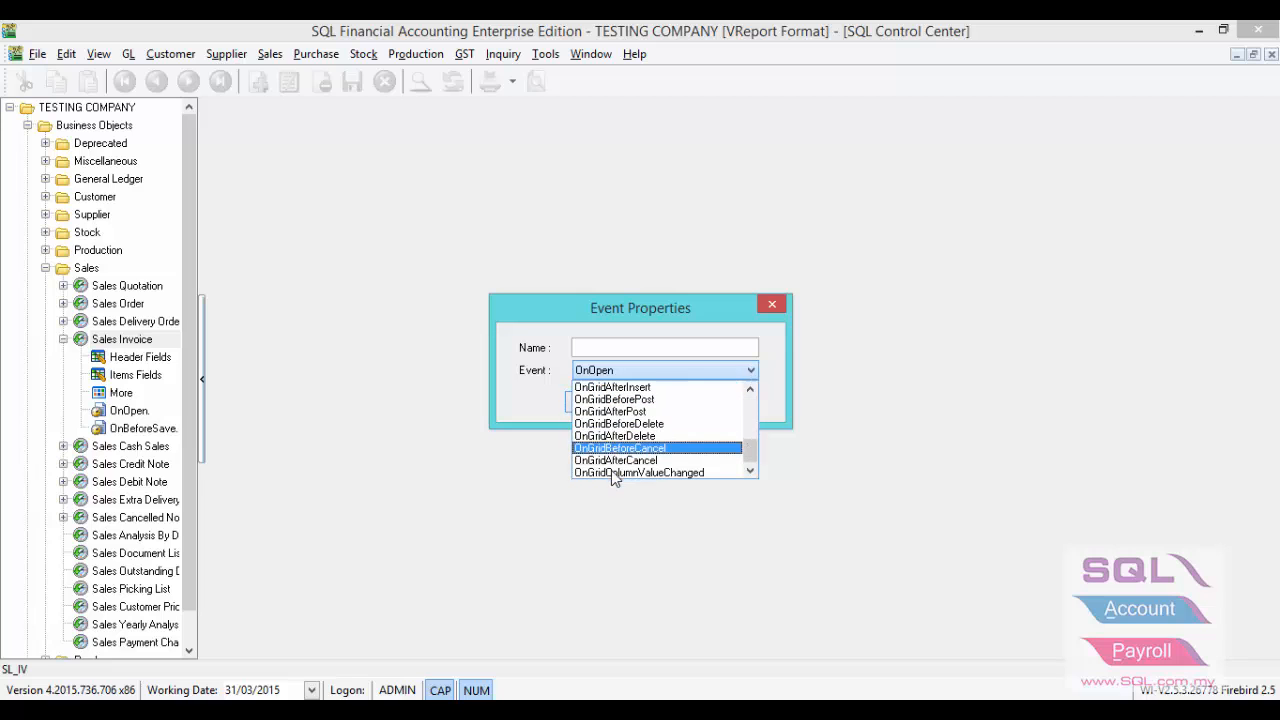
click(611, 472)
click(590, 402)
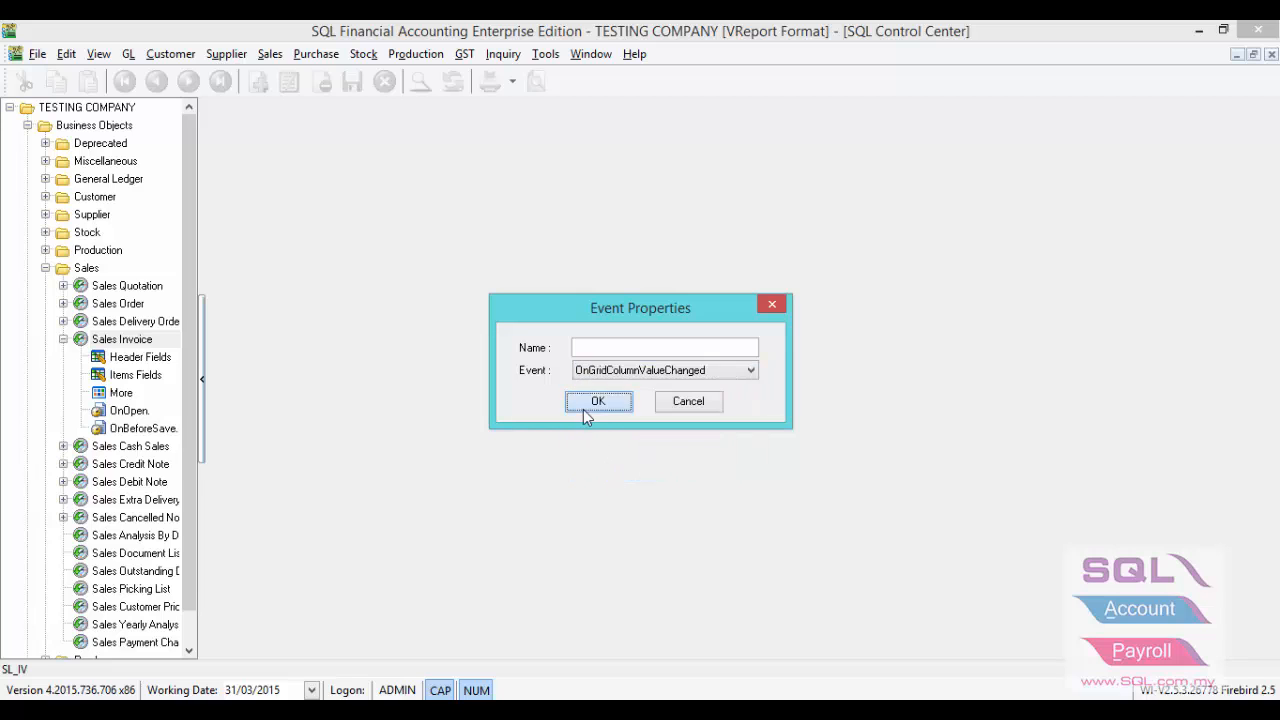
Load SLIV_OnGridColumnValueChange into the OnGridColumnValueChanged event, accept overwriting its current script, and save it.
click(155, 448)
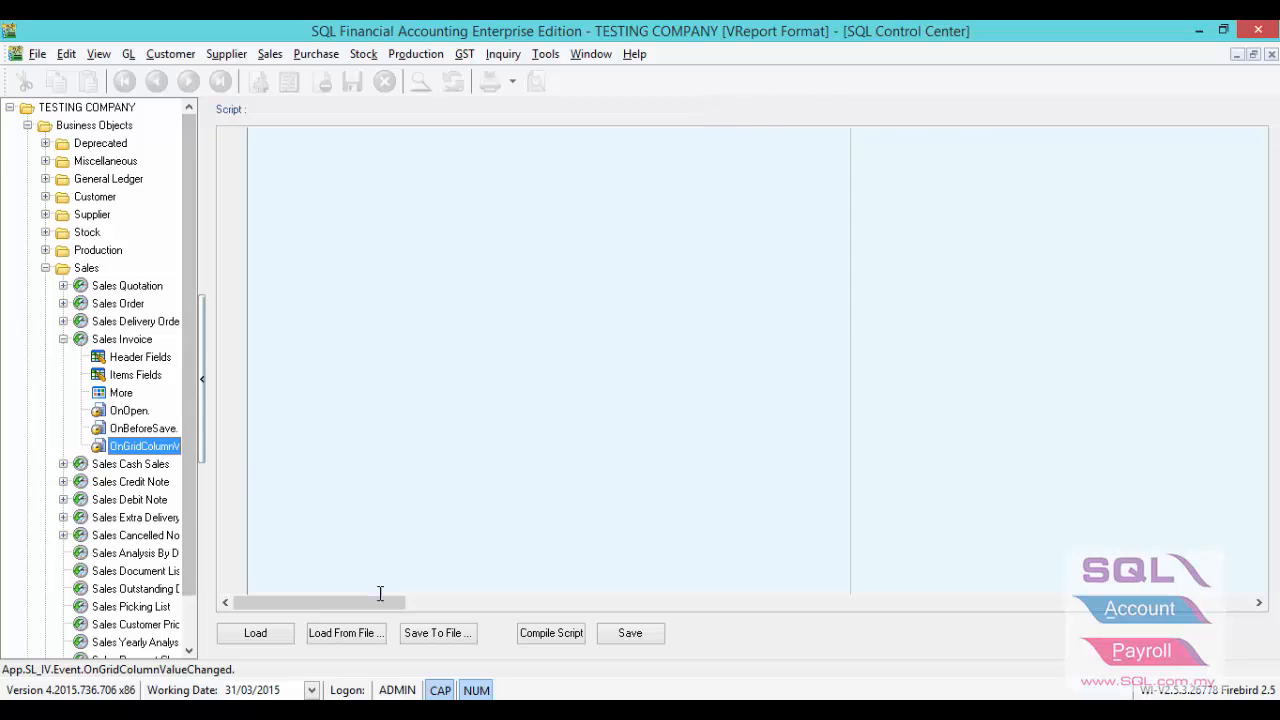
click(372, 636)
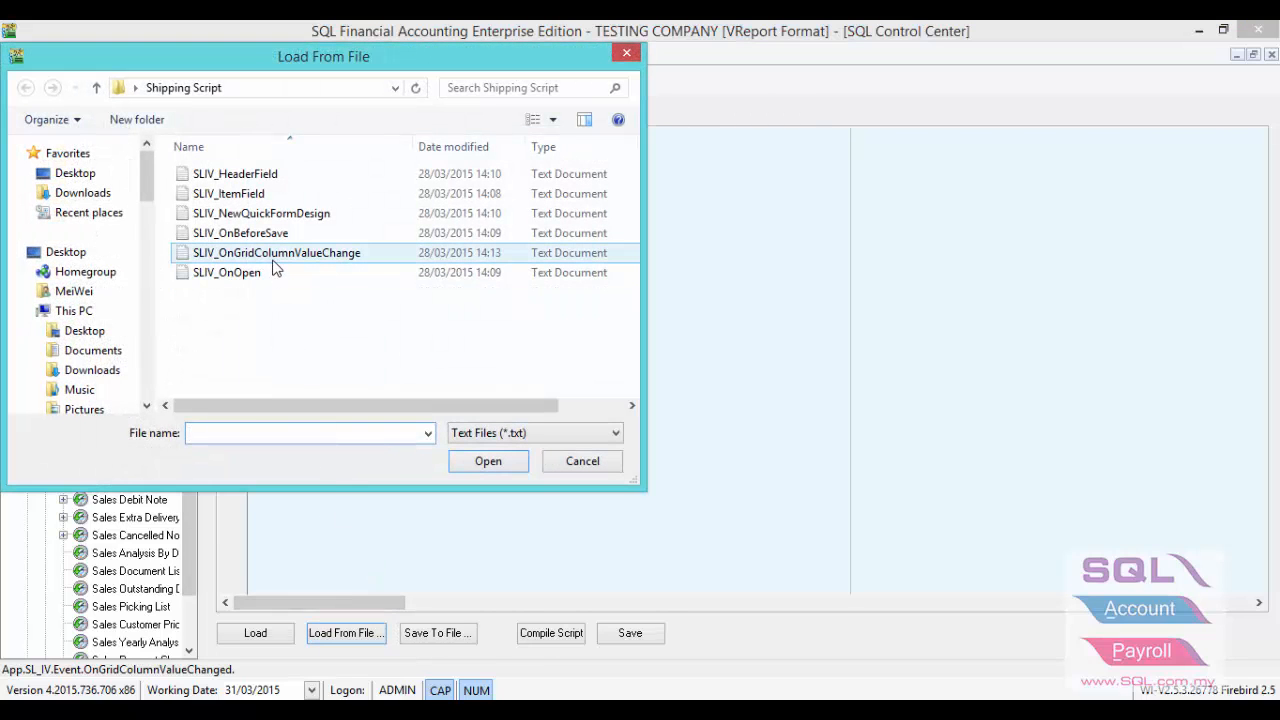
double_click(274, 256)
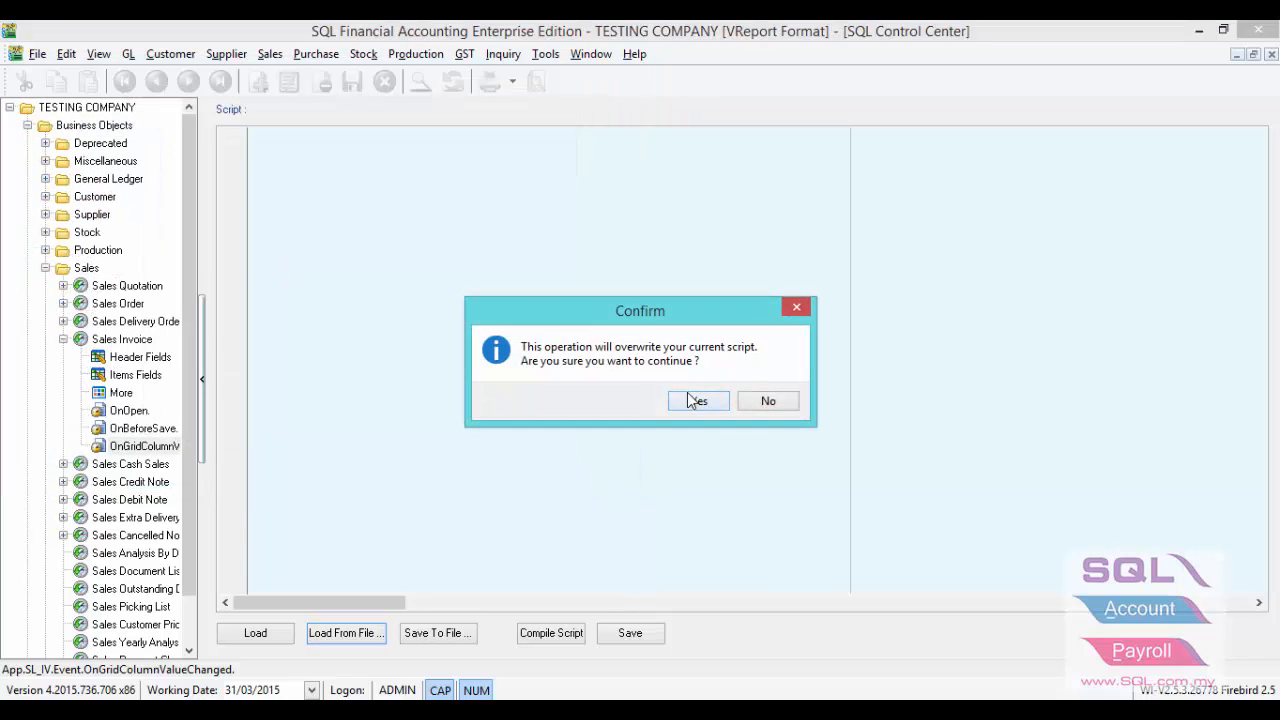
click(694, 397)
click(625, 637)
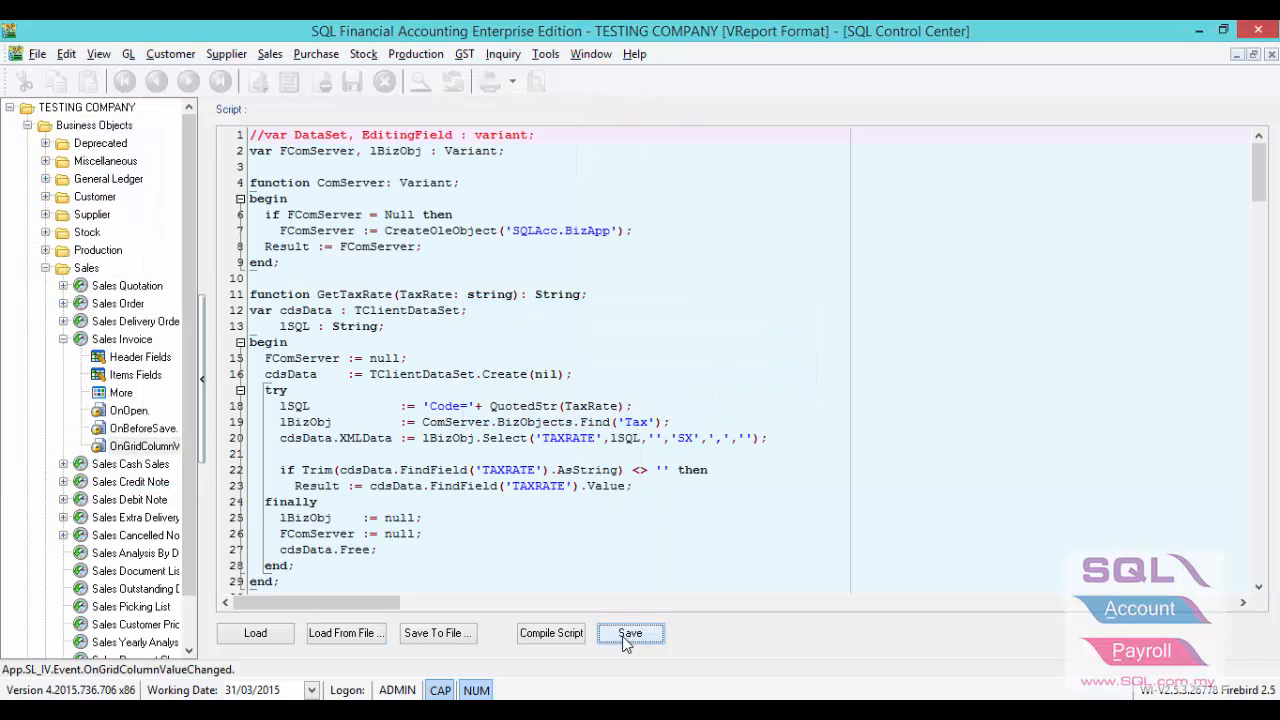